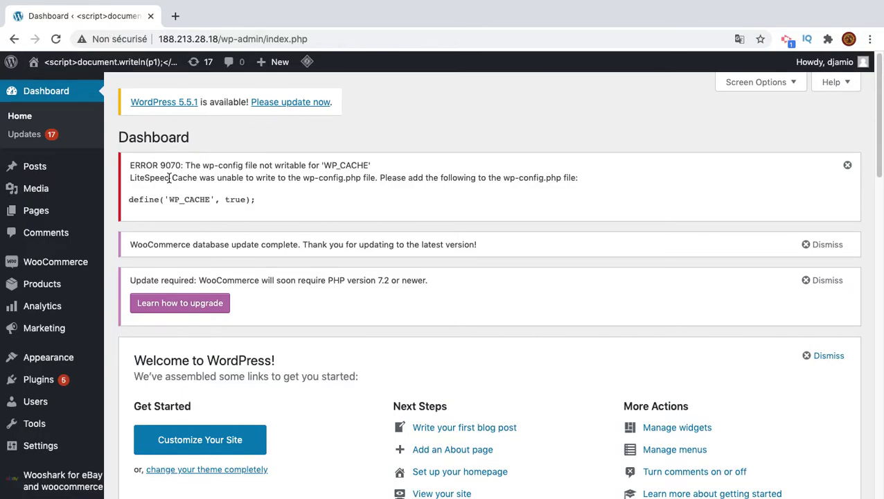
Step: Open the Wooshark for eBay and woocommerce plugin and review its eBay import options and the listed products
scroll(168, 228, down, 3)
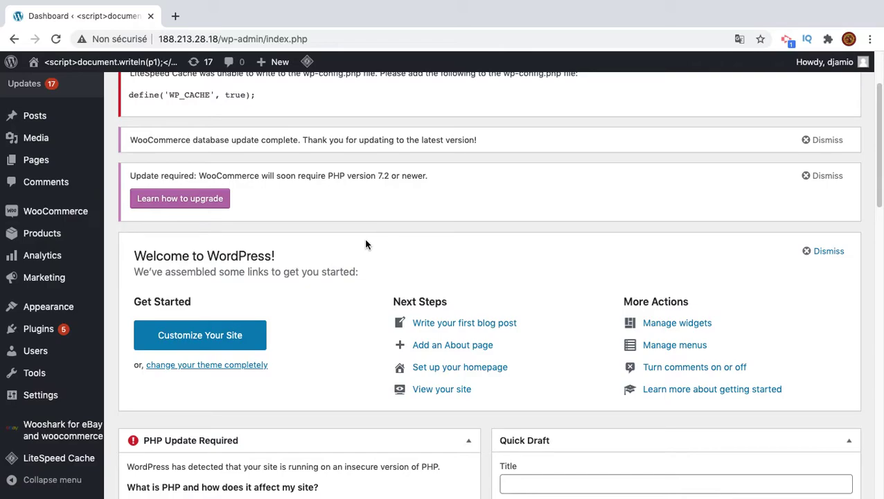
click(66, 434)
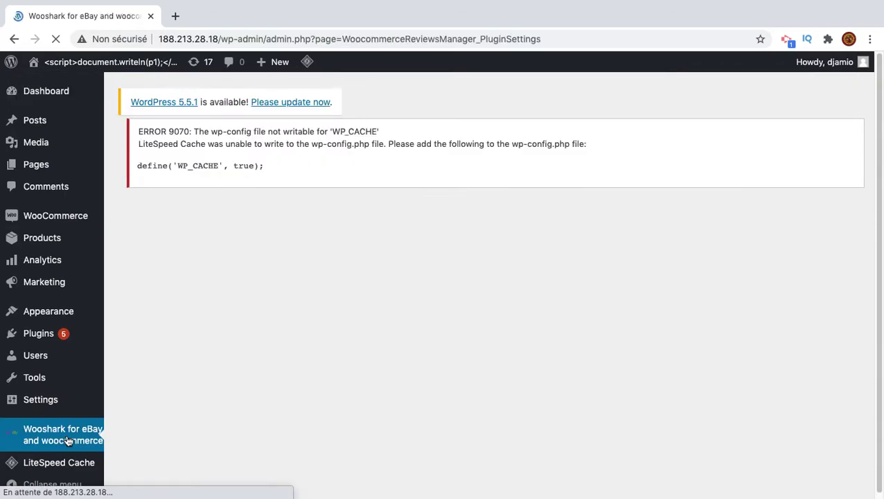
scroll(326, 322, down, 5)
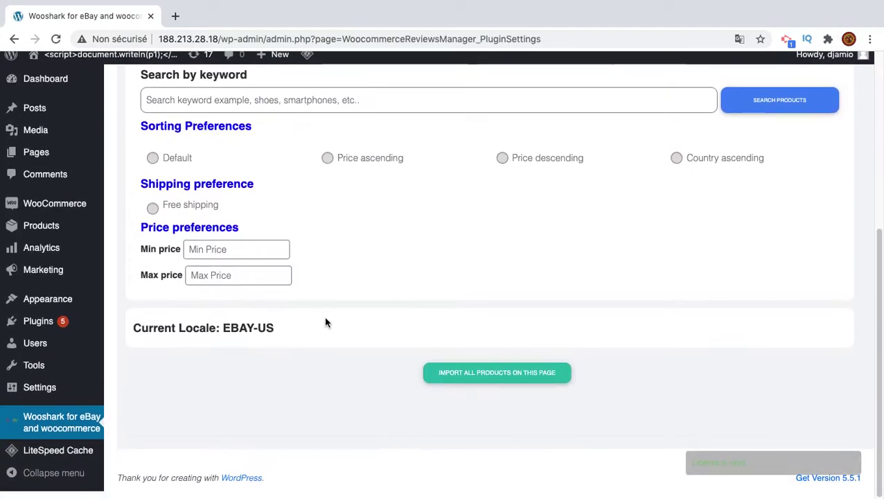
scroll(446, 371, down, 2)
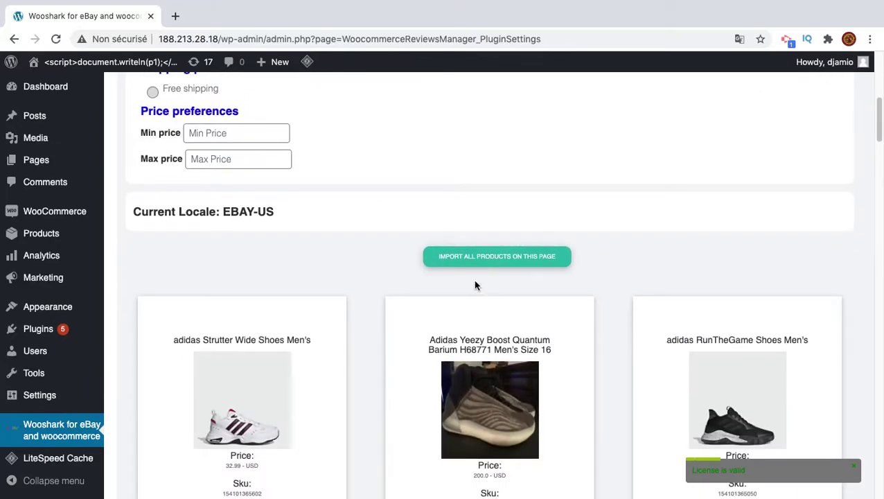
scroll(430, 280, down, 1)
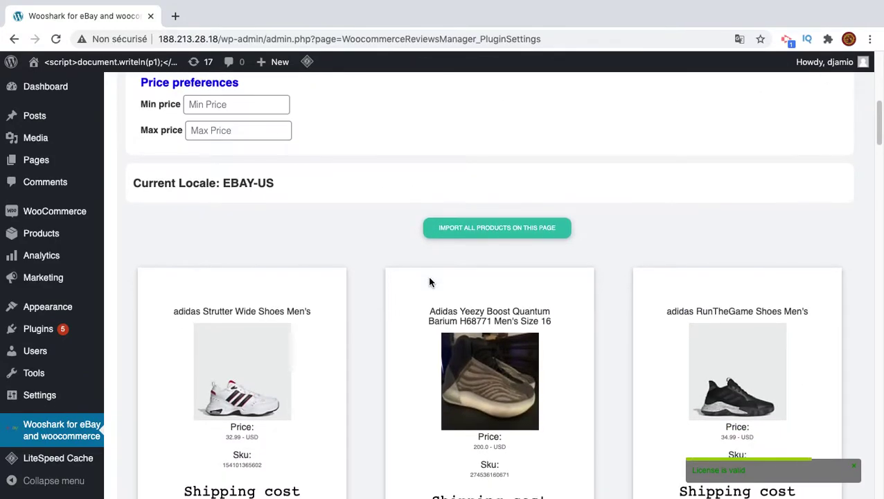
scroll(429, 278, down, 5)
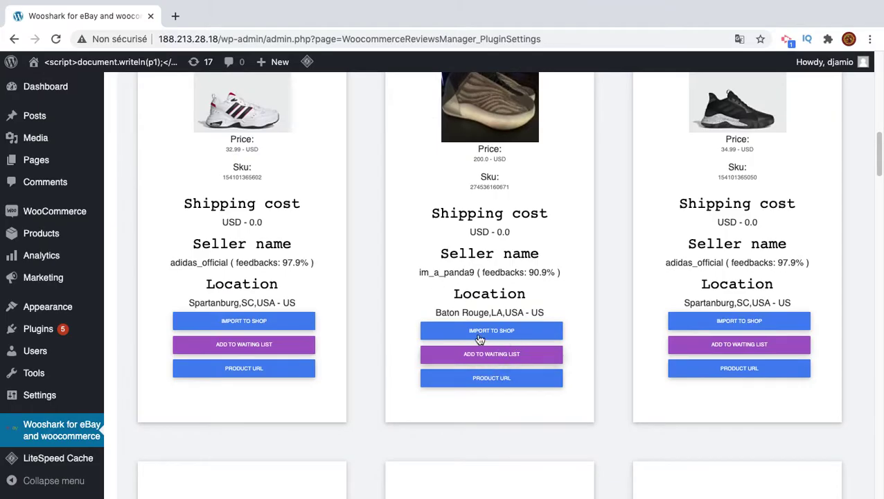
scroll(456, 253, down, 15)
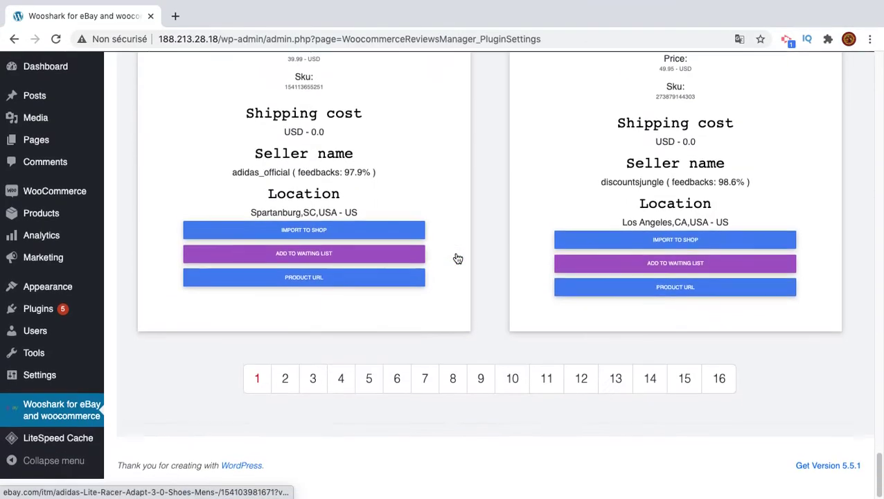
scroll(399, 256, up, 12)
scroll(456, 257, up, 15)
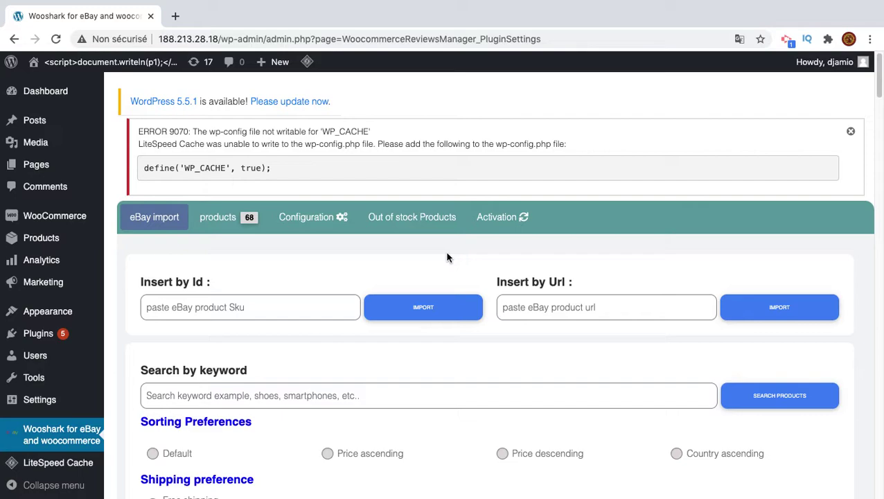
Step: Search the eBay products by the keyword "tshirt"
scroll(217, 318, down, 1)
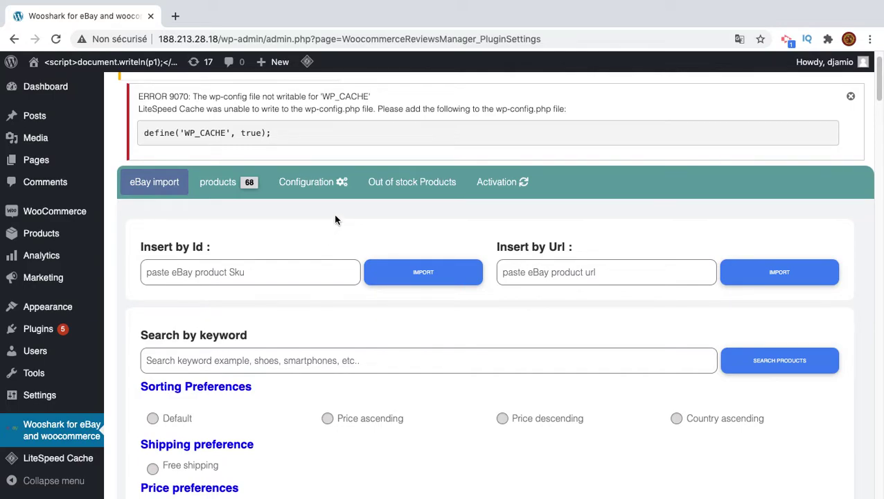
scroll(305, 251, down, 1)
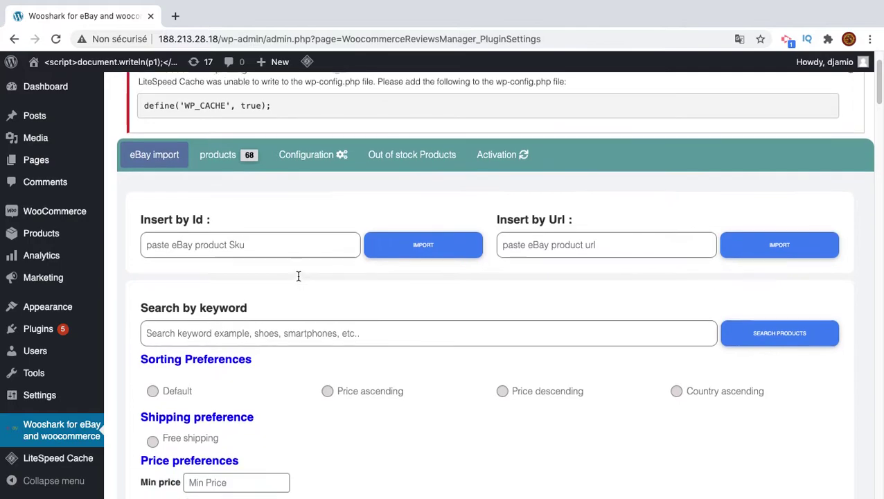
click(308, 328)
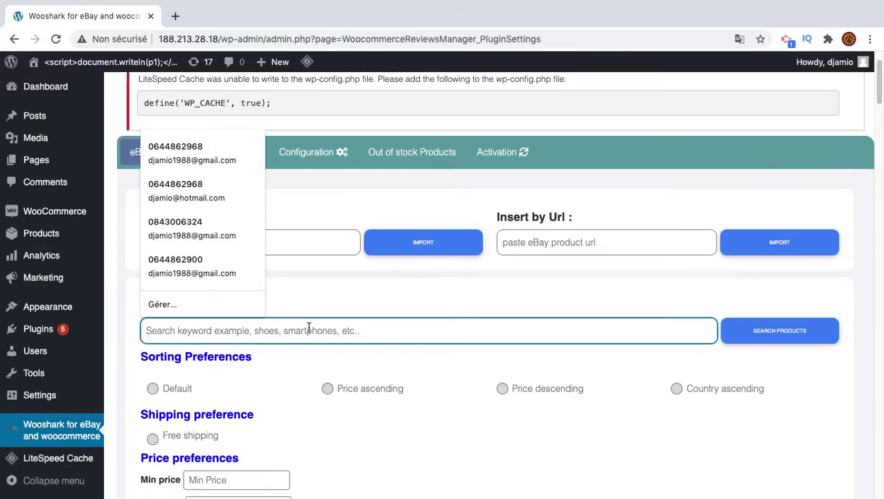
text(tshirt)
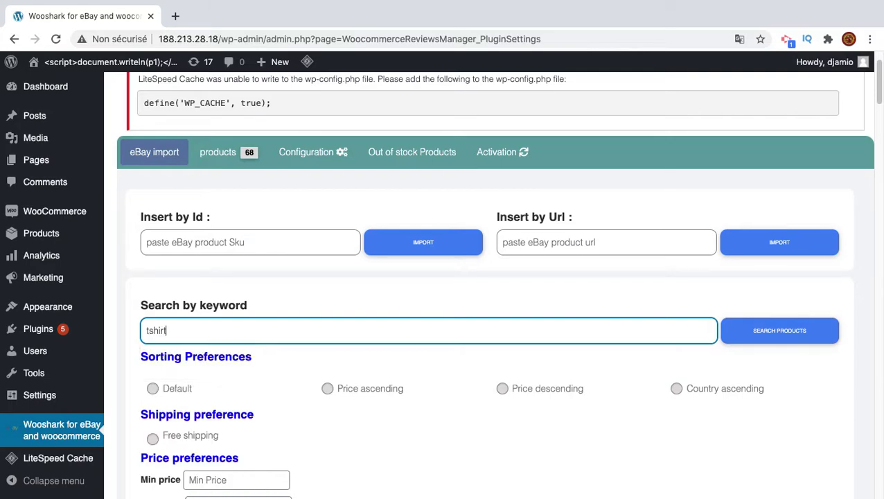
click(789, 339)
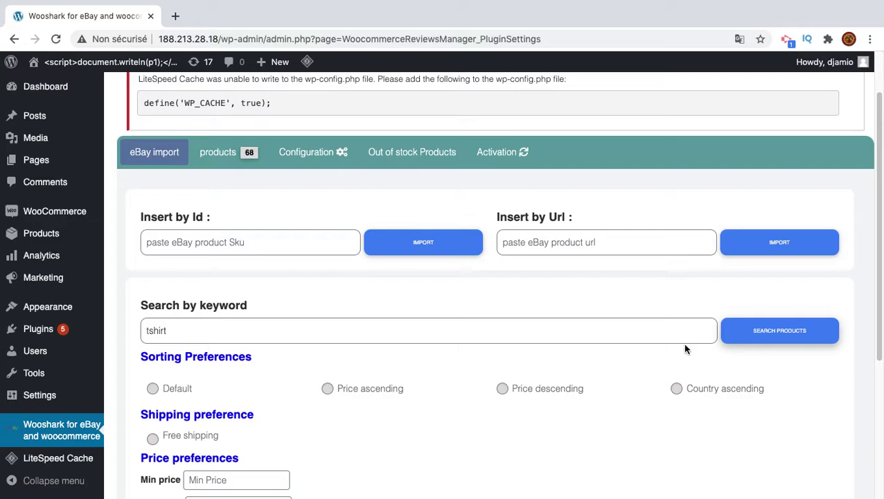
scroll(684, 349, down, 8)
scroll(685, 348, down, 1)
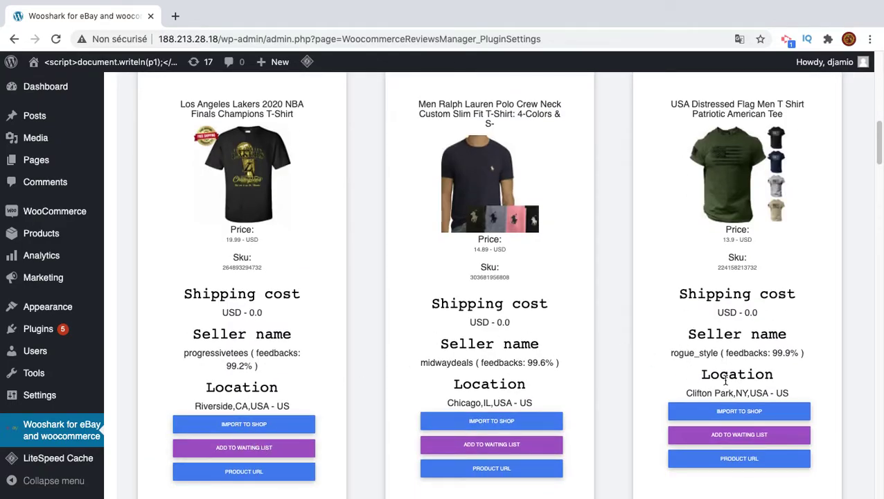
scroll(497, 385, down, 6)
click(492, 461)
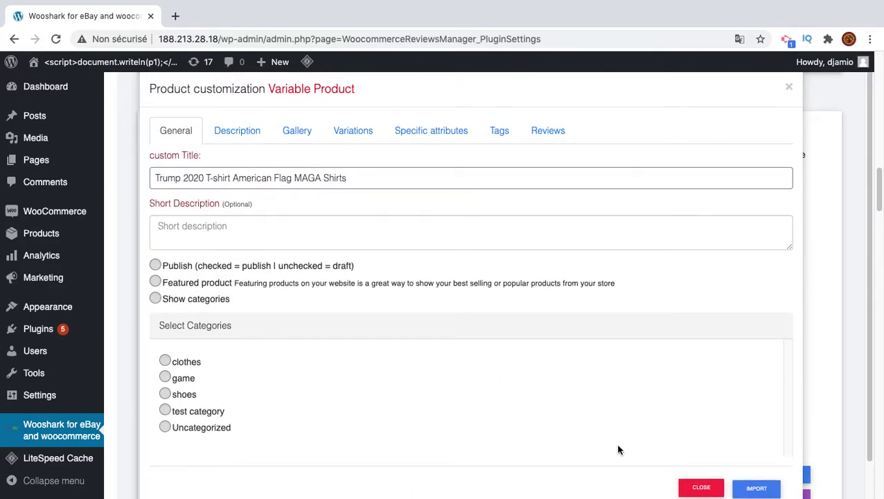
click(701, 487)
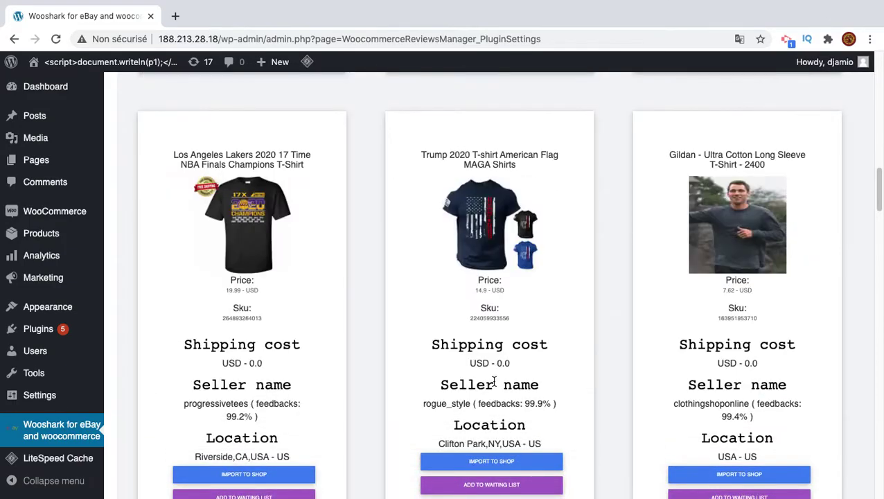
Step: Open the import customization for the PROCLUB PRO CLUB MENS PLAIN T SHIRT among the search results
scroll(494, 380, down, 7)
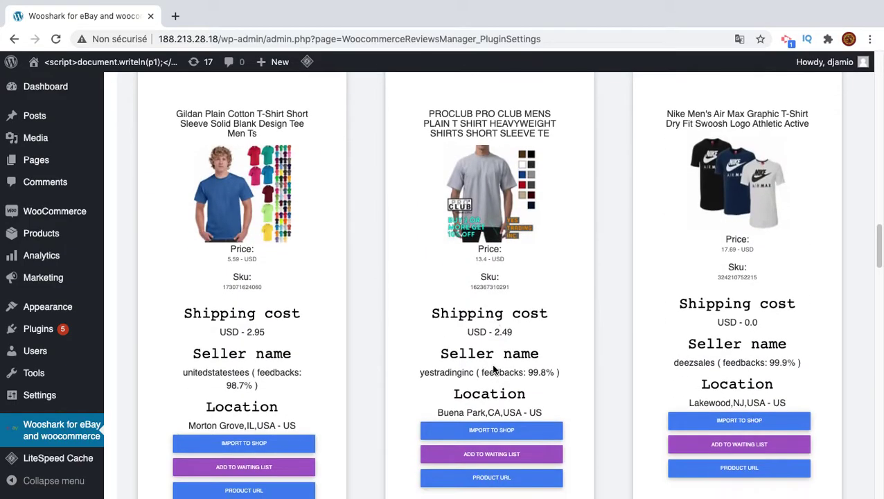
scroll(476, 331, down, 2)
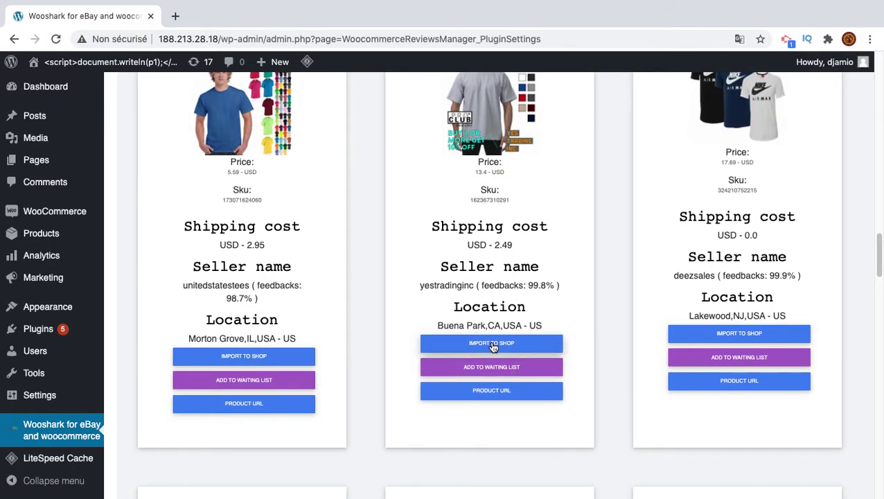
click(492, 344)
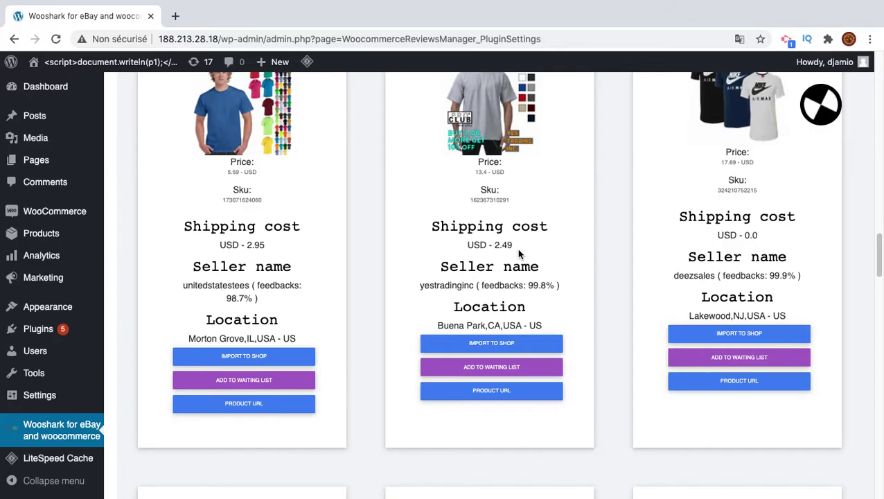
scroll(516, 248, down, 1)
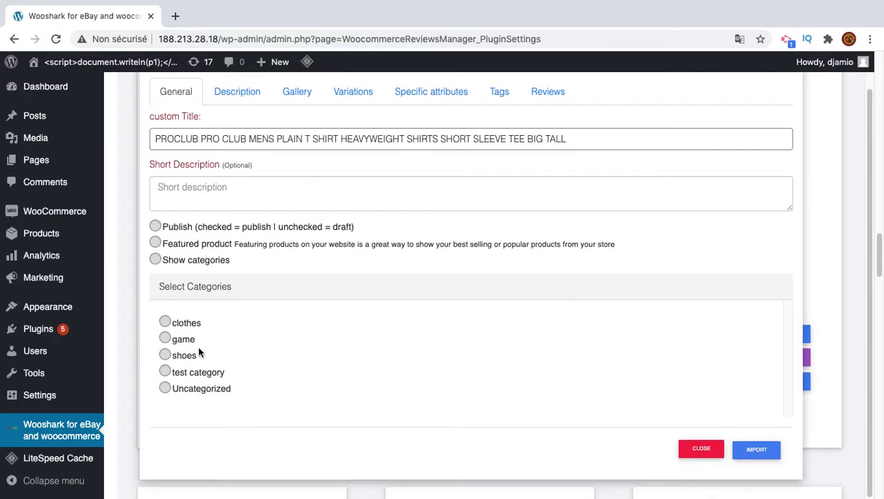
Step: Assign the game and shoes categories to the PROCLUB T-shirt and import it into the shop
click(180, 340)
click(181, 356)
scroll(275, 233, up, 1)
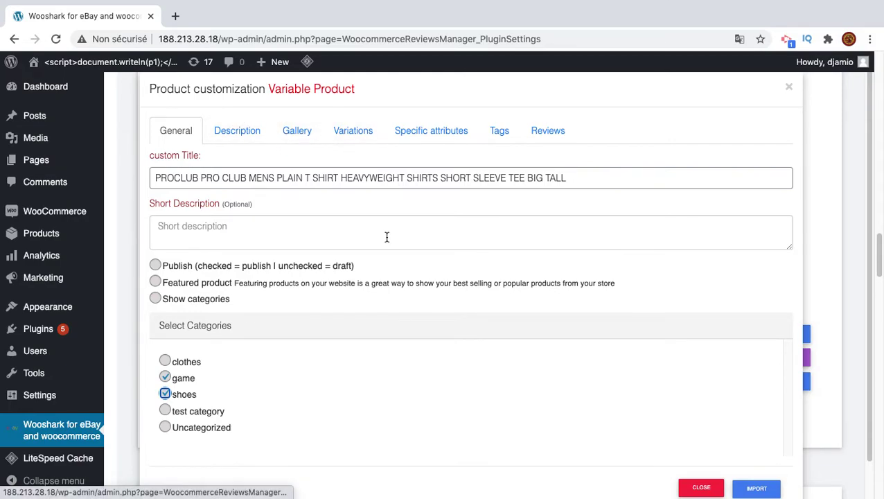
scroll(386, 237, down, 1)
click(756, 448)
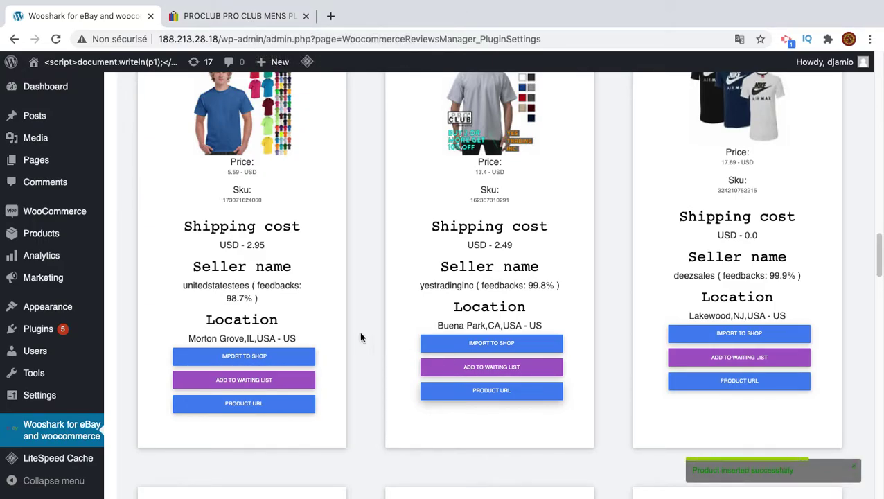
Step: Open the imported PROCLUB T-shirt from the WooCommerce products list for editing
mouse_move(62, 235)
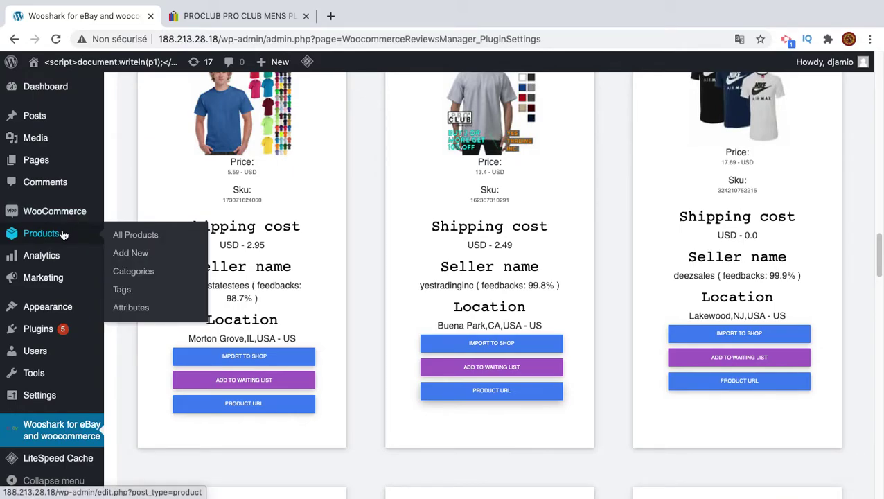
click(63, 234)
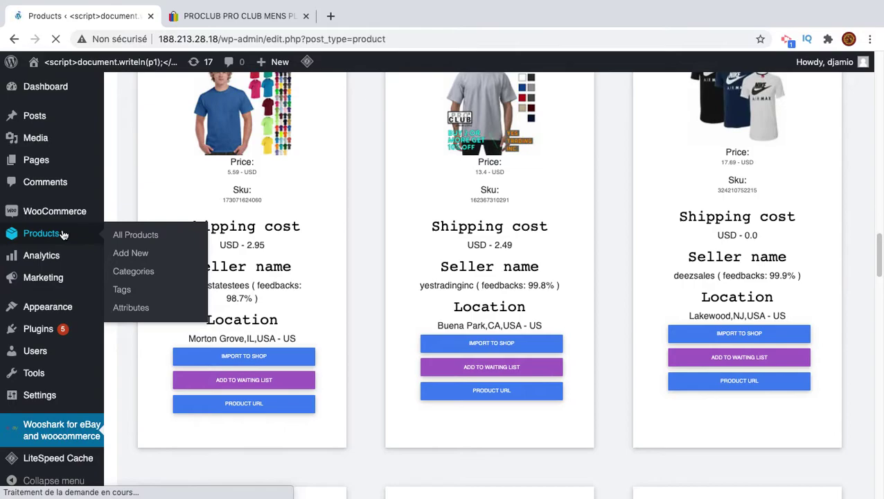
scroll(254, 218, down, 3)
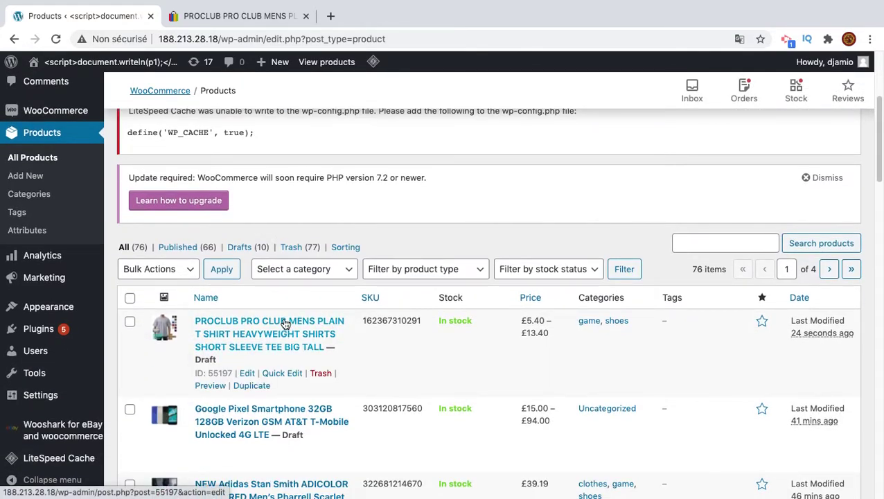
click(285, 323)
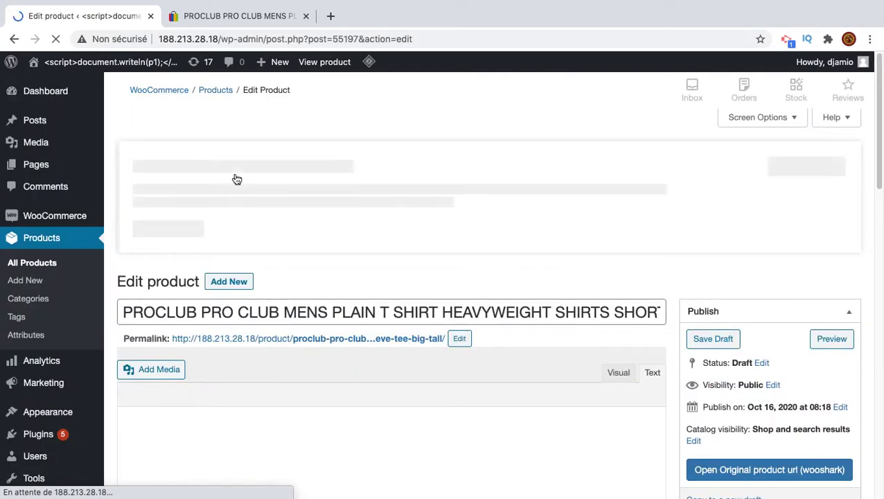
scroll(236, 179, down, 3)
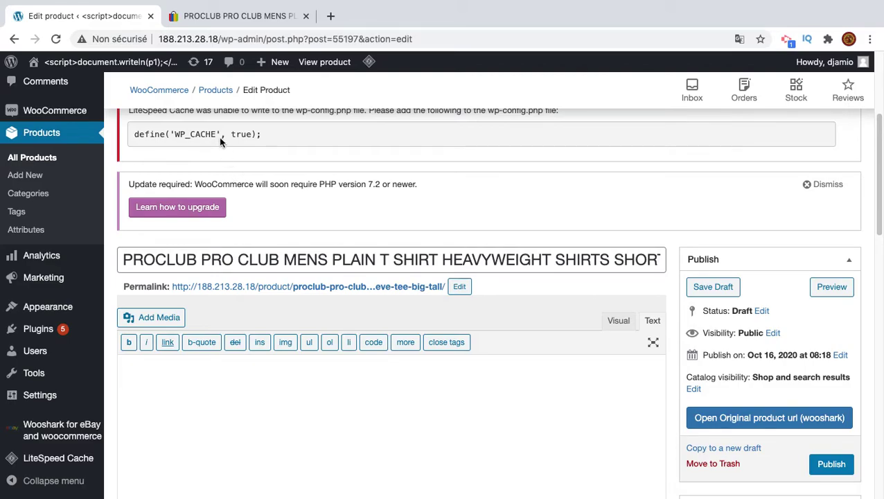
scroll(68, 429, down, 1)
Step: Open the Wooshark for eBay and woocommerce plugin in a new browser tab and switch to it
right_click(68, 429)
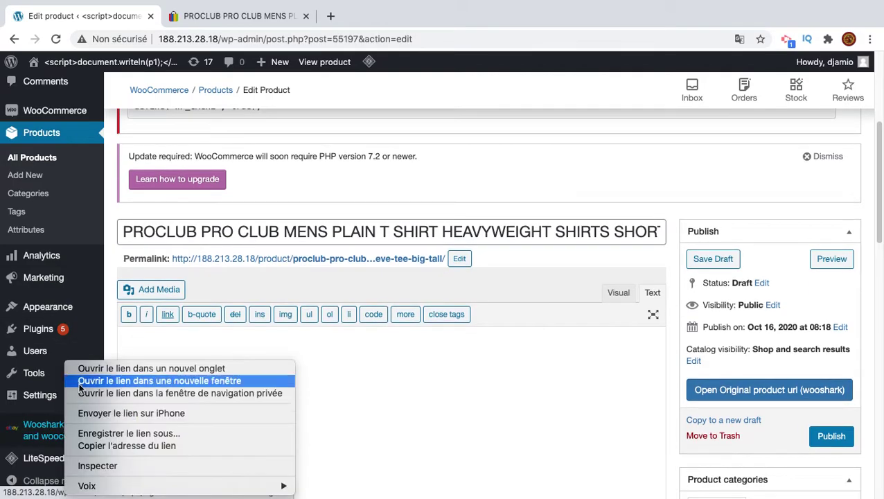
click(84, 368)
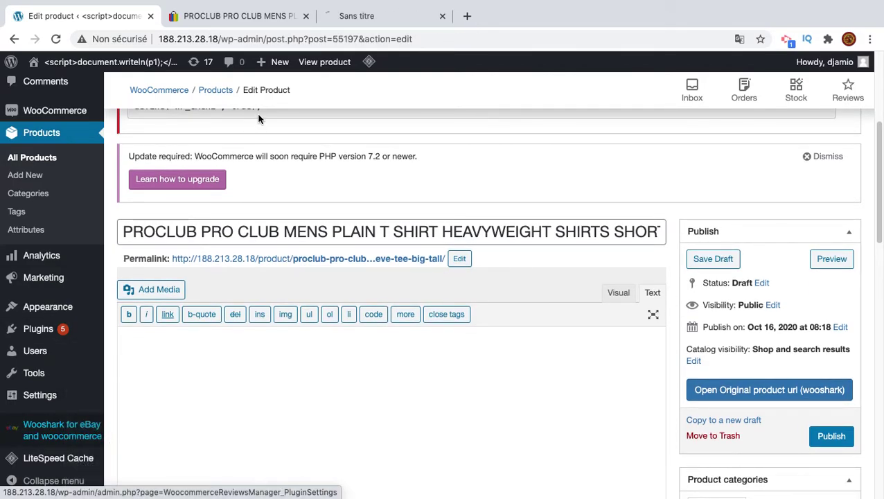
click(383, 23)
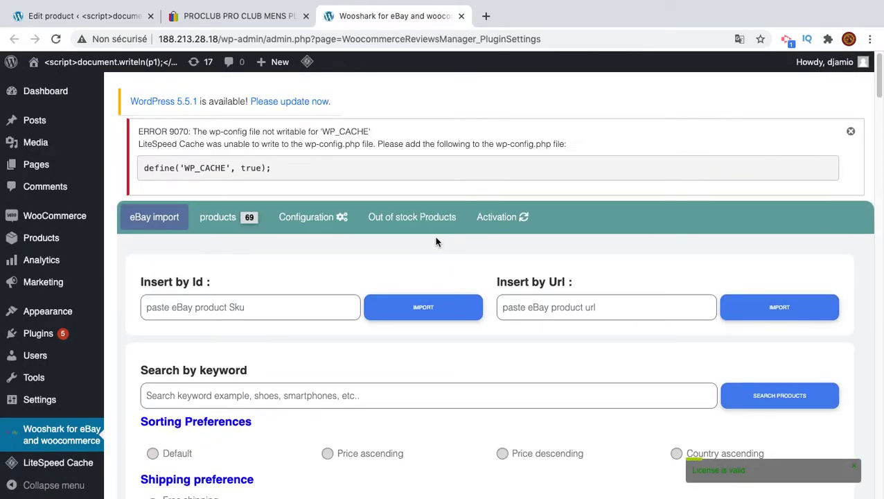
Step: In the plugin configuration, leave the use of eBay shipping methods, cost and delivery date on the order page enabled and save
click(320, 221)
scroll(392, 309, down, 15)
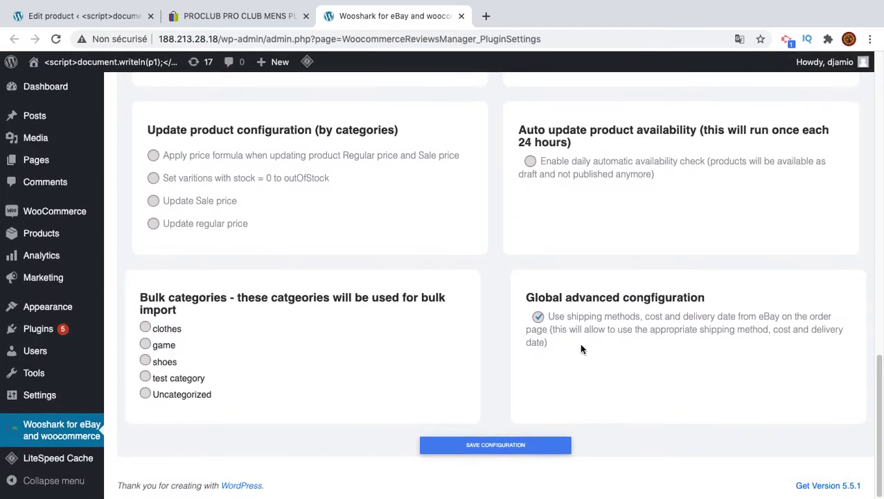
click(538, 317)
click(538, 317)
click(479, 445)
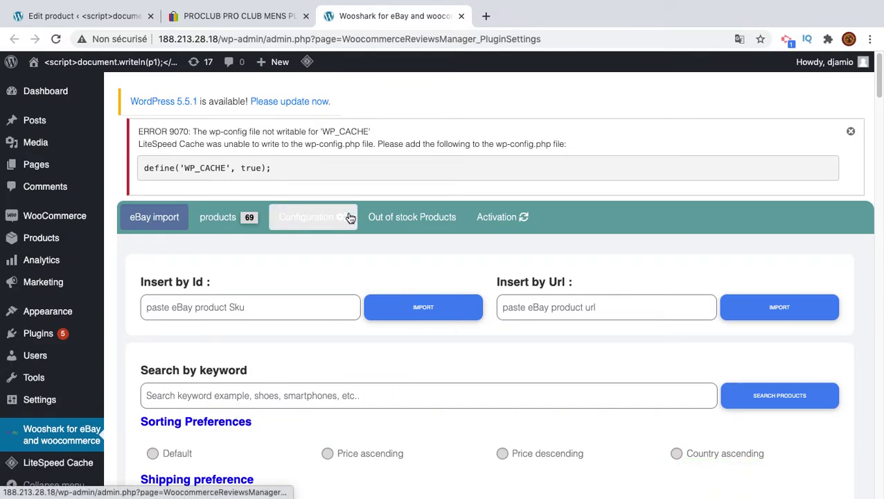
Step: Open the PROCLUB T-shirt from the products list and preview its storefront page
click(70, 240)
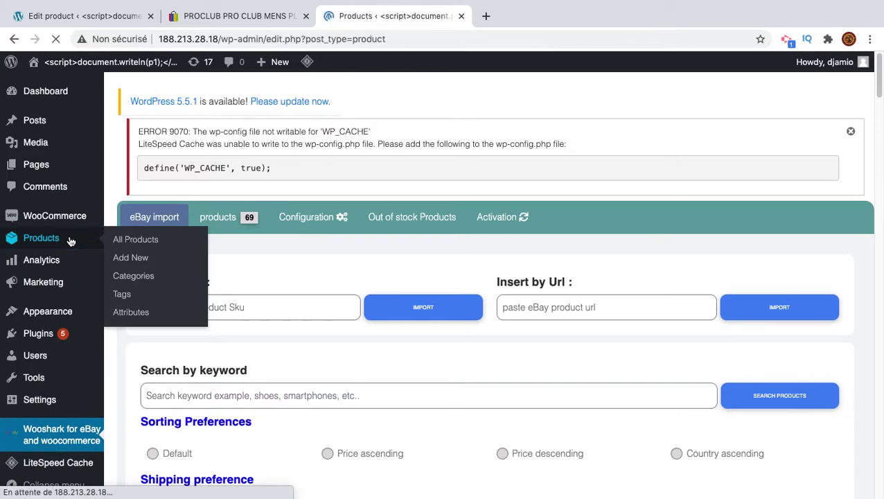
scroll(255, 318, down, 2)
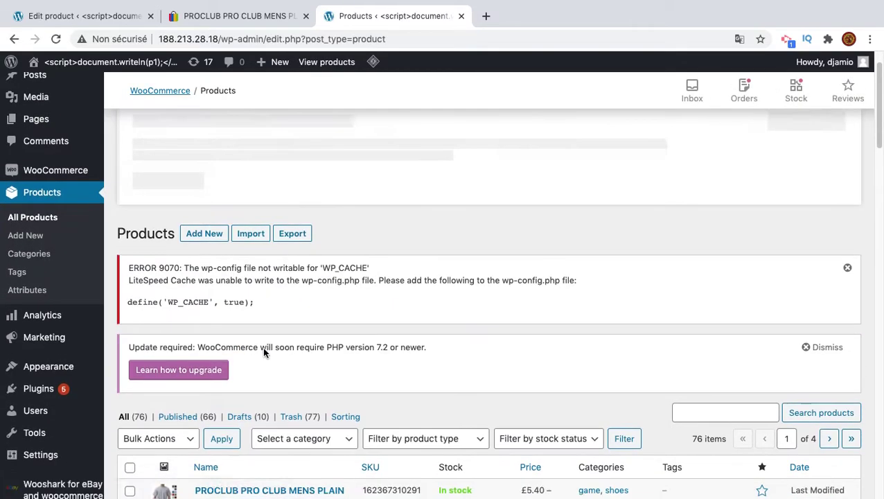
click(266, 351)
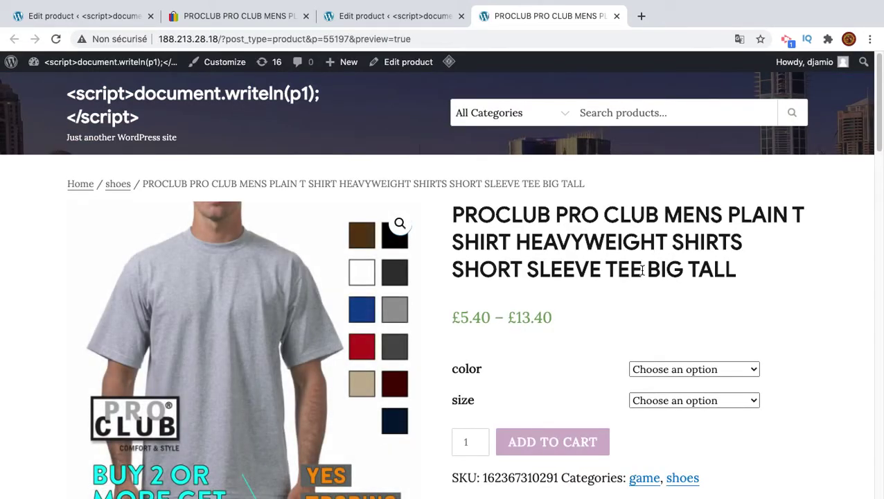
Step: Choose color Black and size Large for the PROCLUB T-shirt and add it to the cart
scroll(610, 277, down, 2)
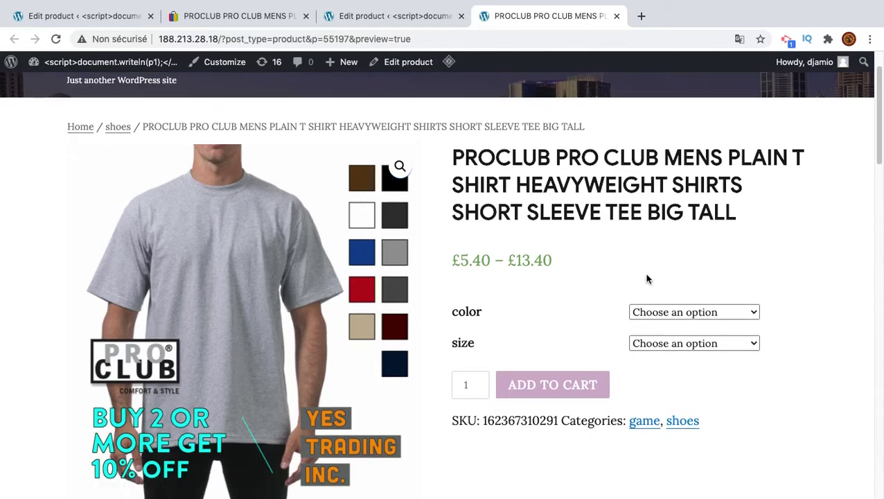
click(671, 312)
click(661, 325)
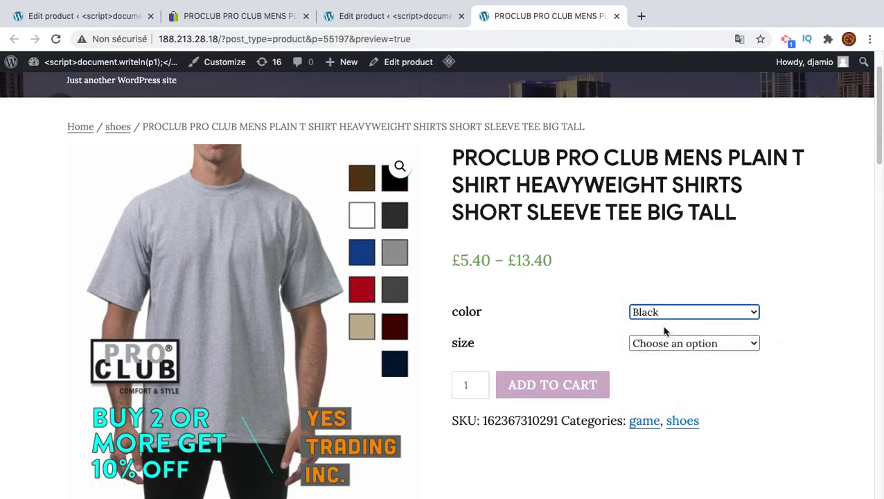
click(681, 342)
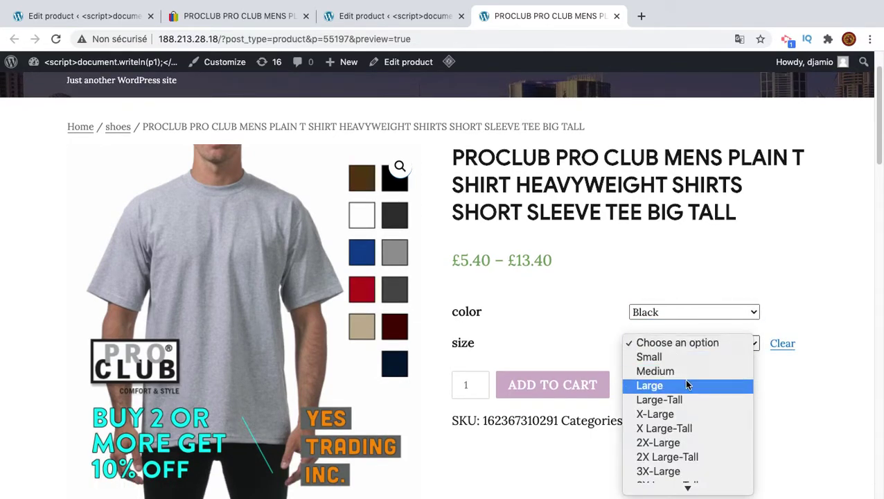
click(684, 383)
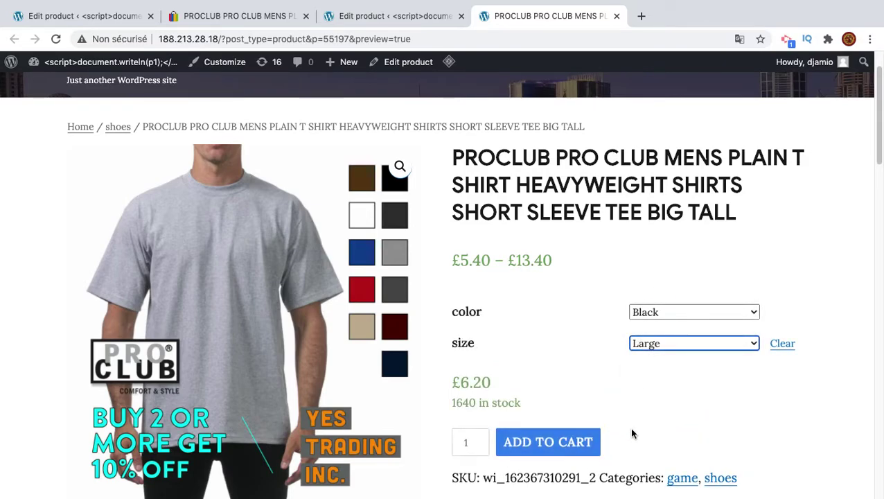
scroll(631, 434, down, 1)
click(587, 424)
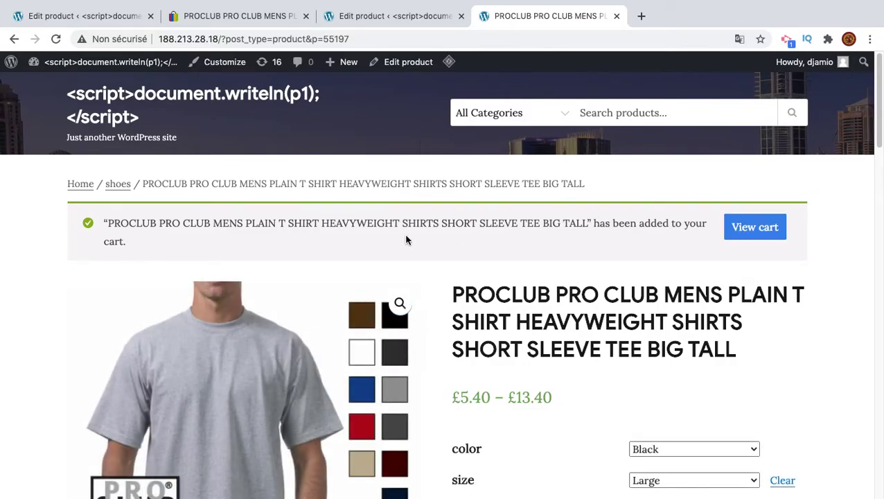
Step: Open the cart and examine the T-shirt's shipping method, delivery date and cost in the cart totals
click(759, 230)
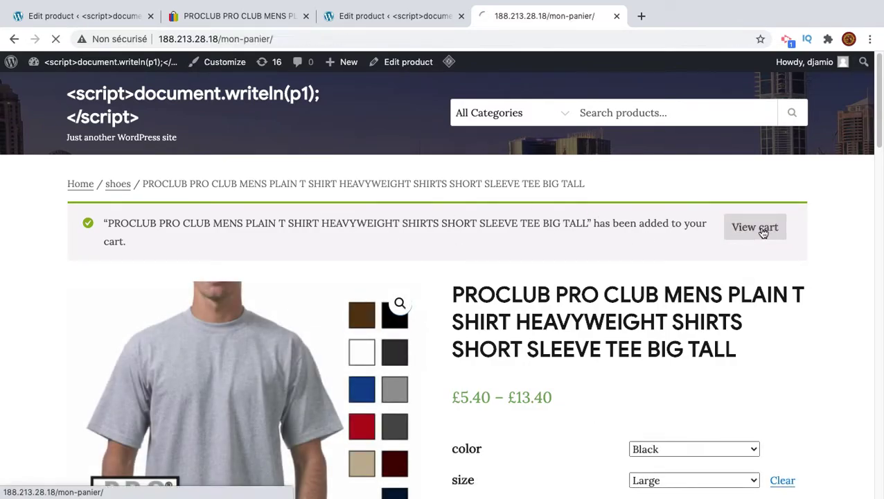
scroll(533, 264, down, 5)
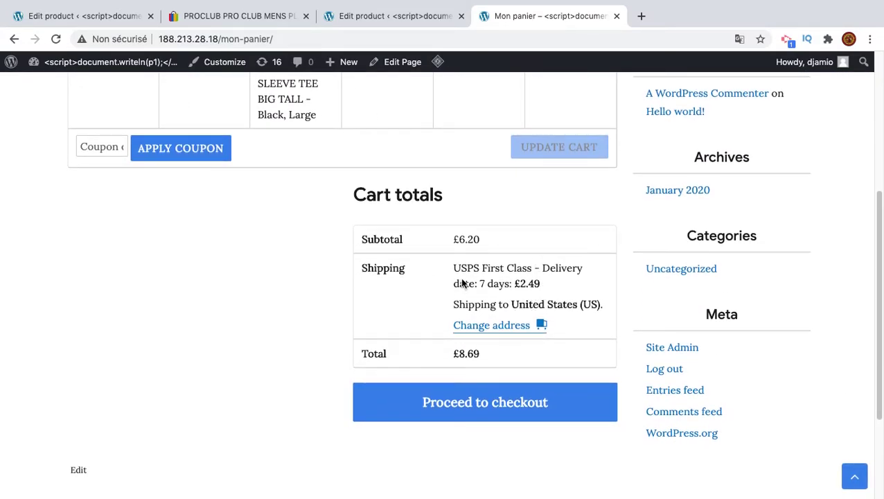
scroll(465, 279, up, 1)
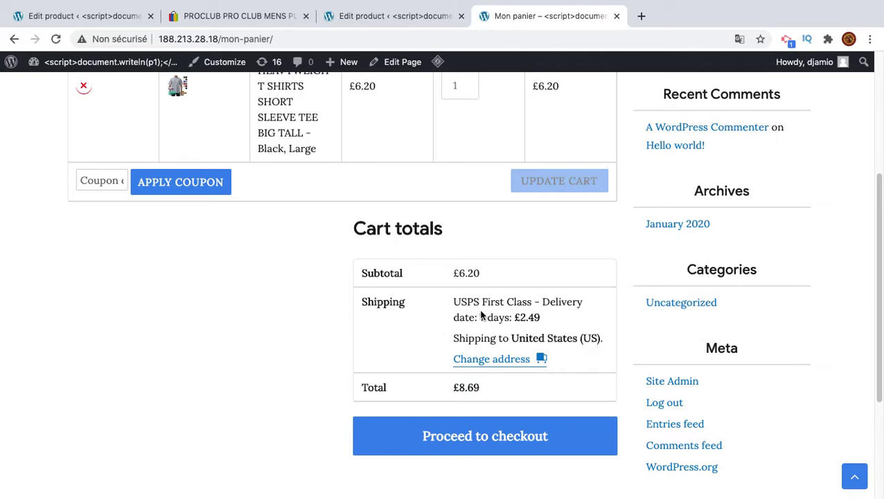
scroll(481, 315, up, 1)
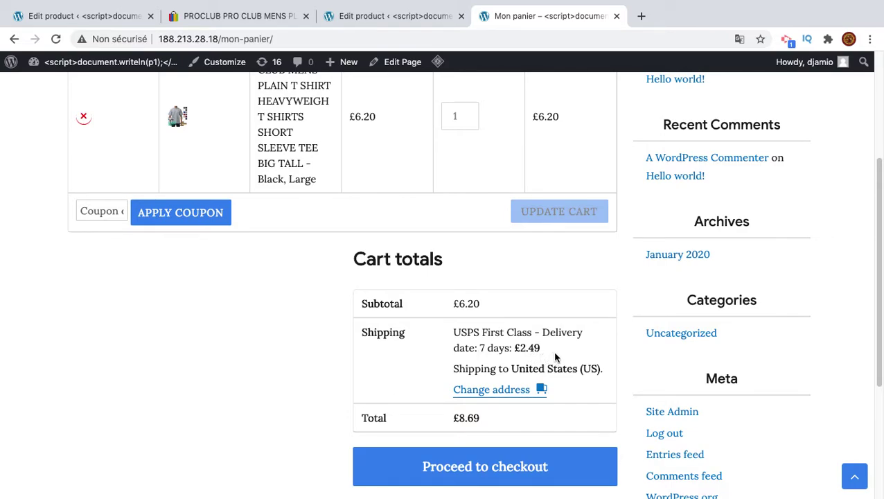
Step: Close the cart page, open the Samsung Galaxy S9 – 64GB from the products list, and preview its storefront page
click(394, 16)
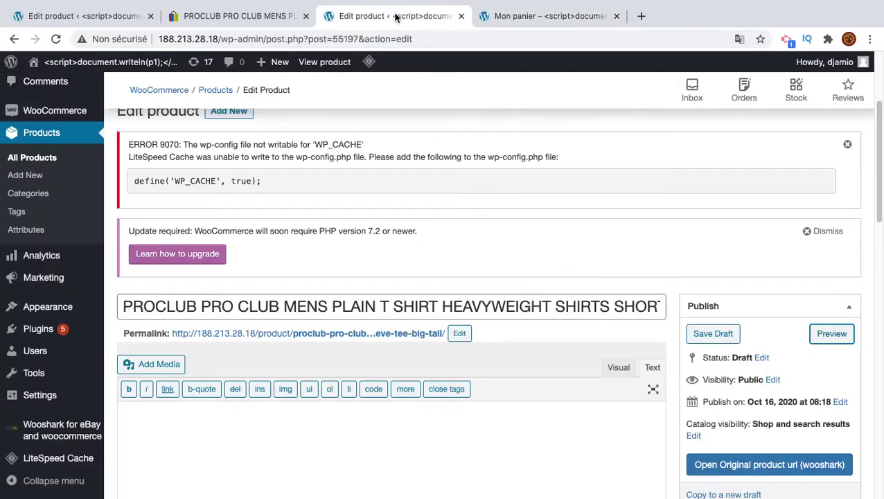
click(43, 136)
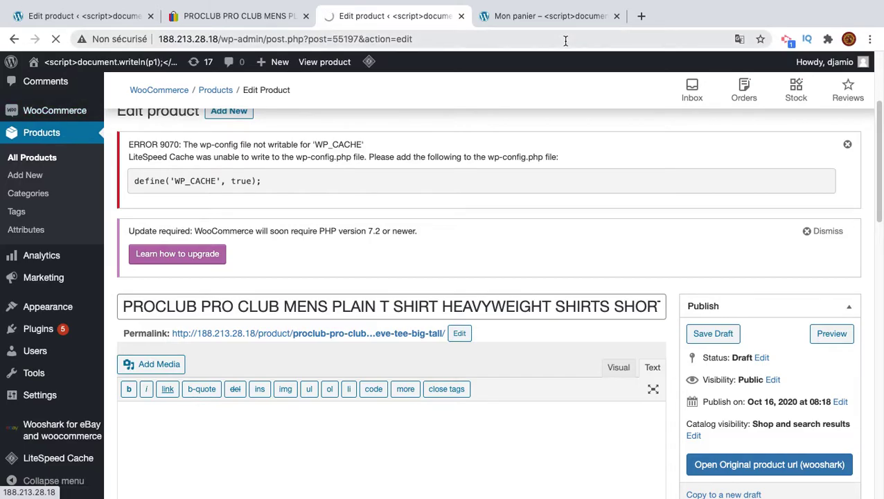
click(616, 16)
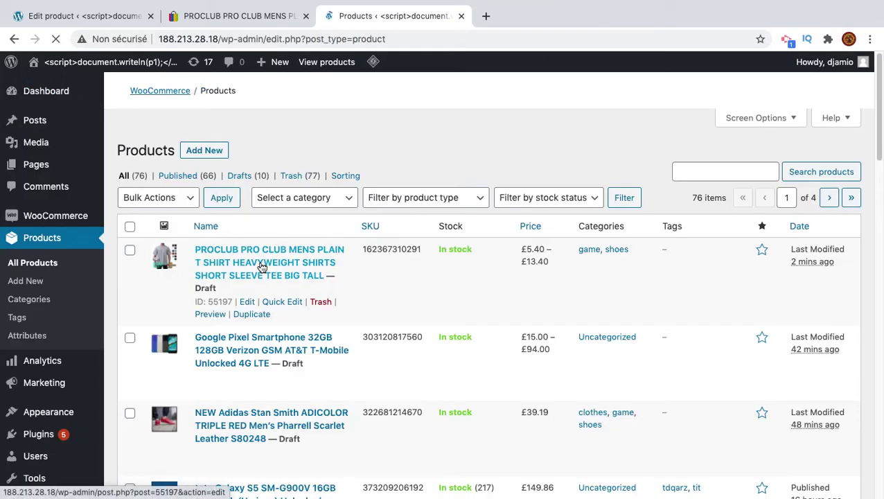
scroll(282, 319, down, 3)
scroll(282, 318, down, 3)
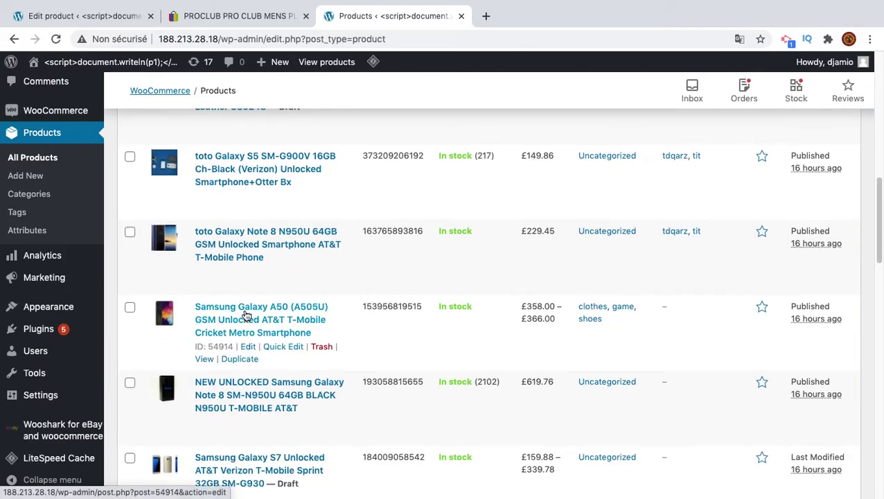
scroll(247, 316, down, 3)
scroll(246, 316, down, 1)
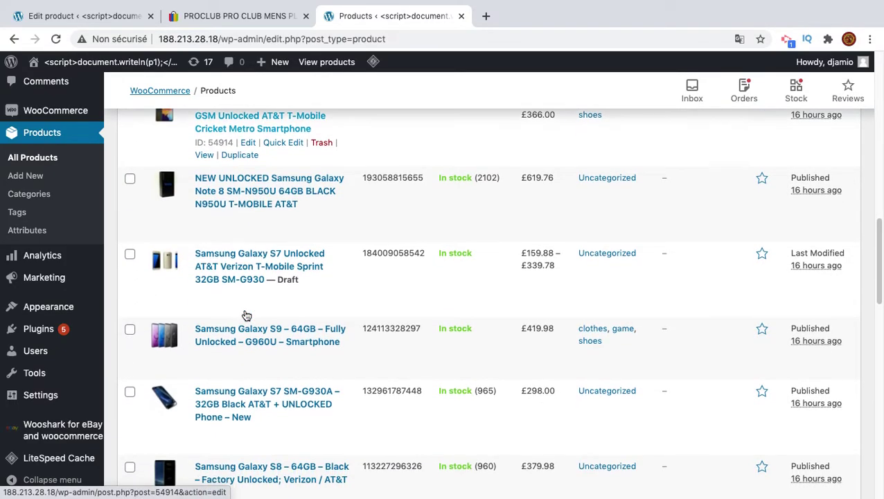
click(245, 330)
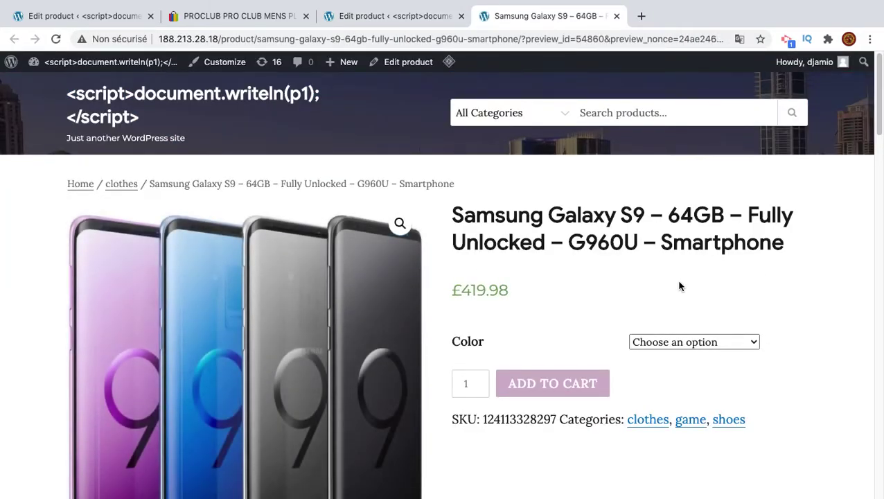
Step: Choose the color Blue for the Samsung Galaxy S9 and add it to the cart
click(686, 341)
click(673, 355)
scroll(674, 355, down, 1)
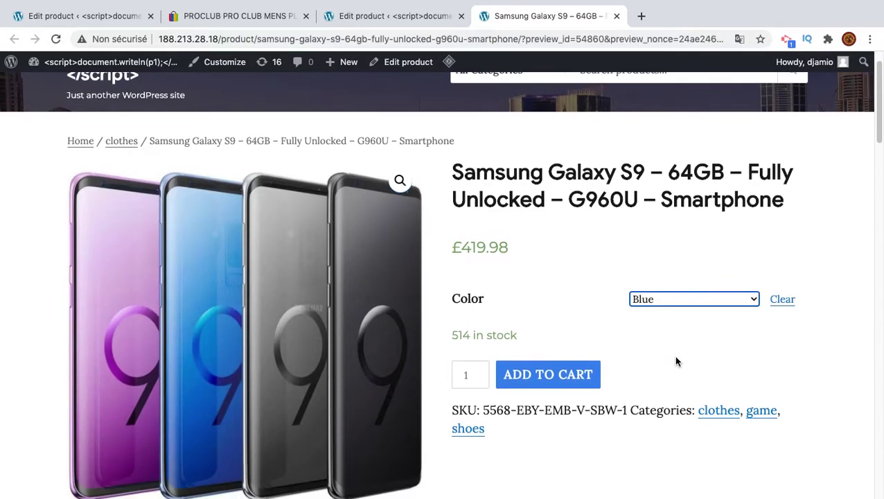
click(567, 374)
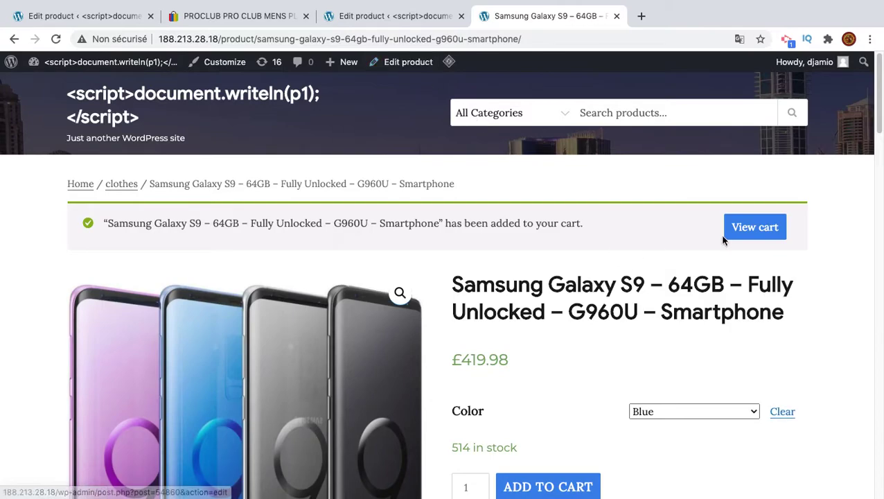
Step: Remove the PROCLUB T-shirt from the cart and review the shipping methods offered for the Galaxy S9
click(761, 227)
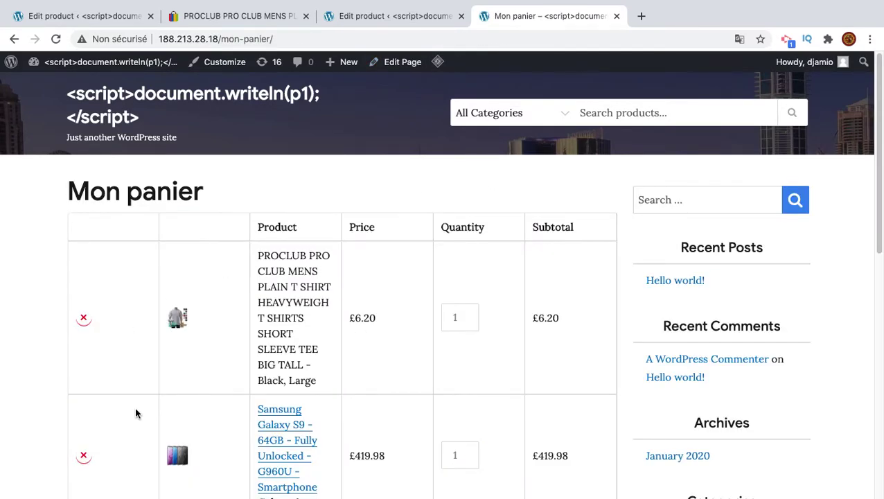
click(86, 321)
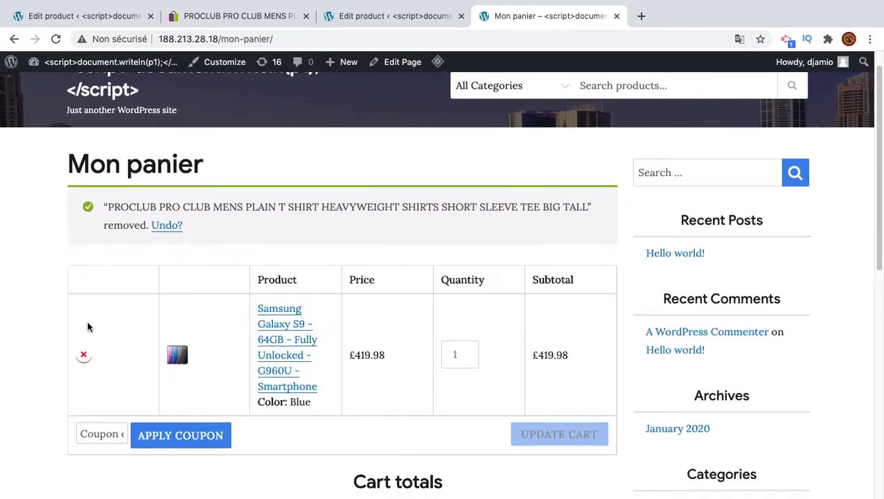
scroll(229, 275, down, 5)
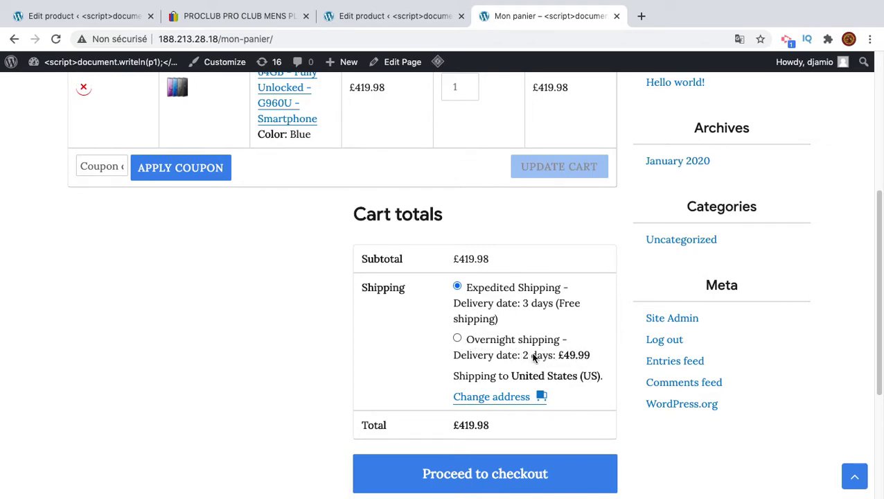
Step: Update the cart's shipping address to France and highlight the shipping method and cost offered
click(499, 399)
scroll(500, 403, down, 2)
click(508, 354)
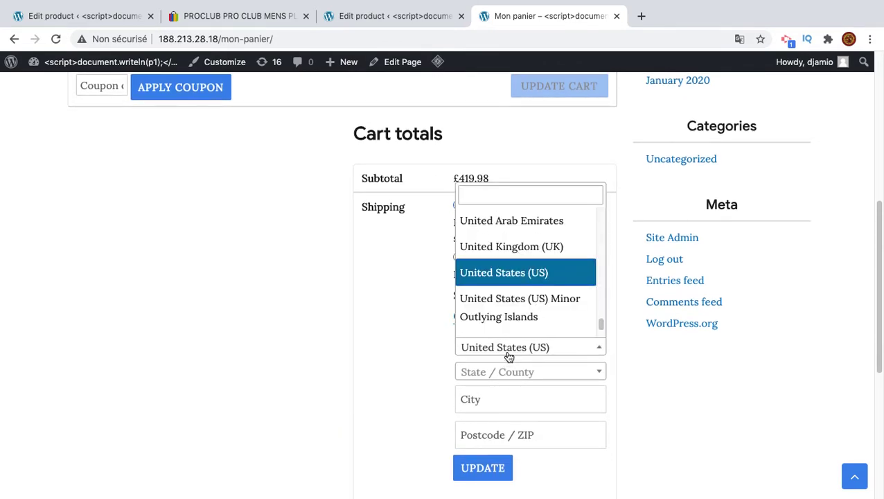
text(fra)
click(496, 323)
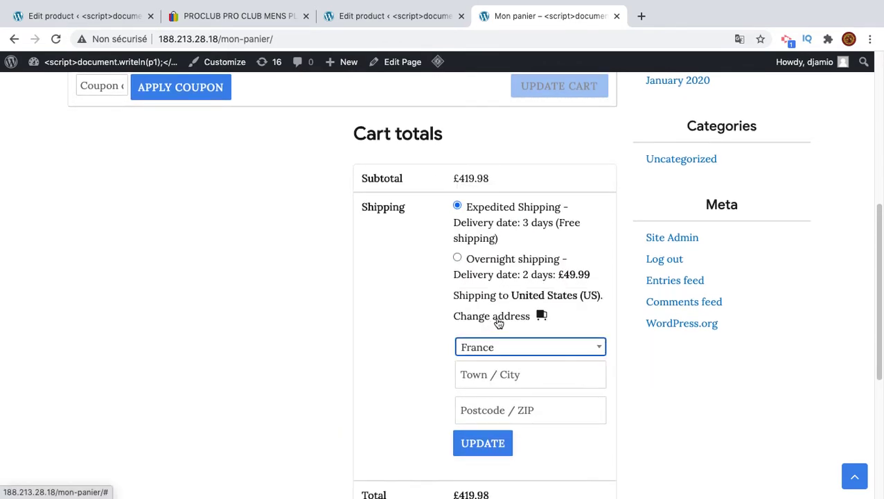
click(404, 361)
scroll(404, 361, down, 2)
click(463, 385)
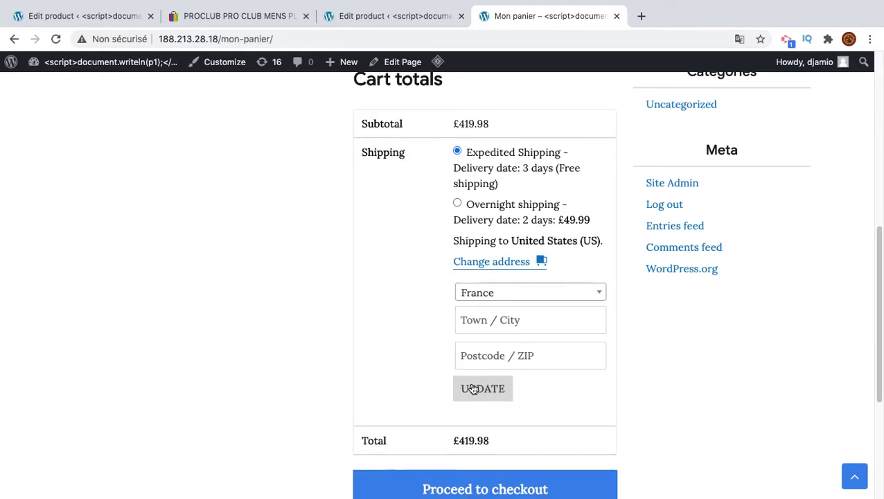
click(470, 381)
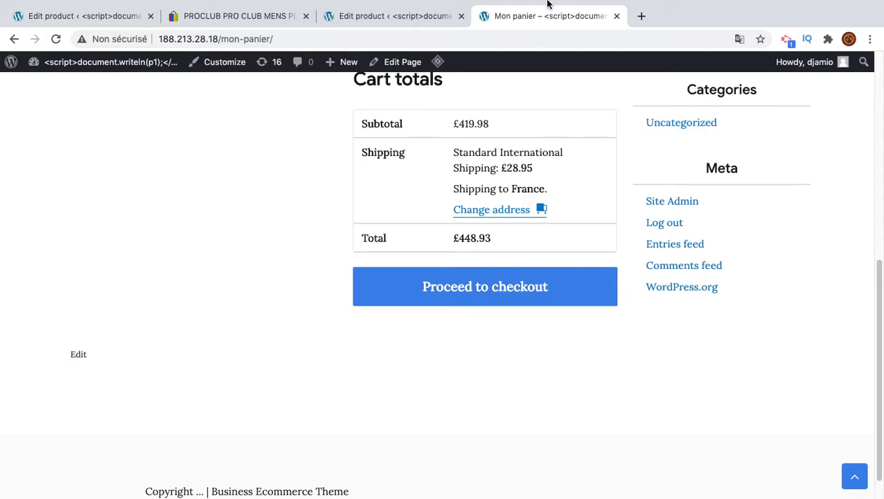
scroll(533, 140, up, 3)
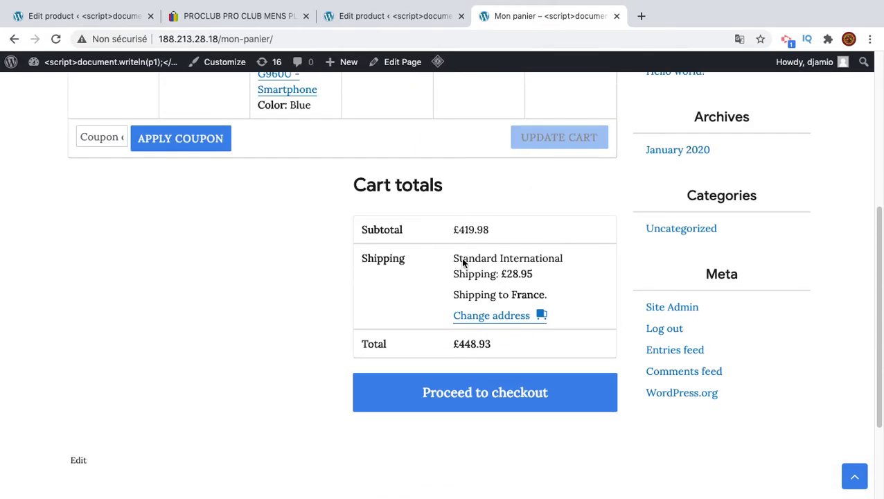
drag(454, 258, 535, 277)
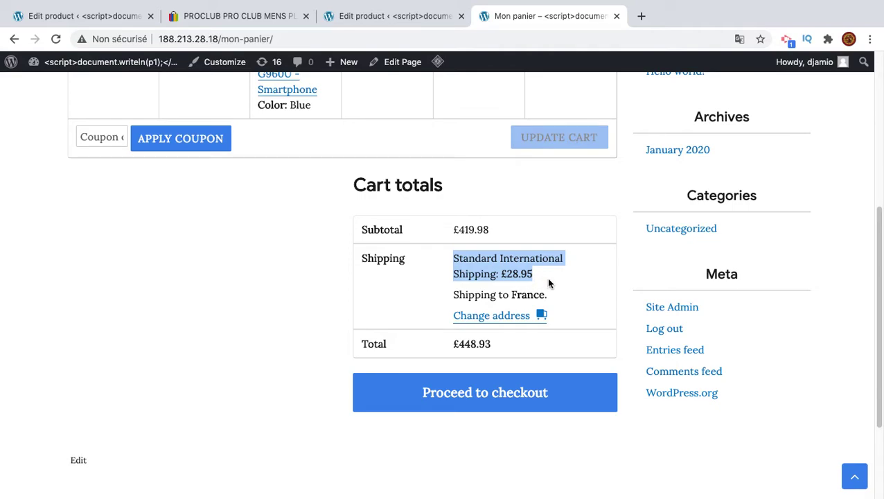
Step: Change the cart's shipping country to Canada and update the shipping costs
scroll(549, 283, up, 1)
click(538, 331)
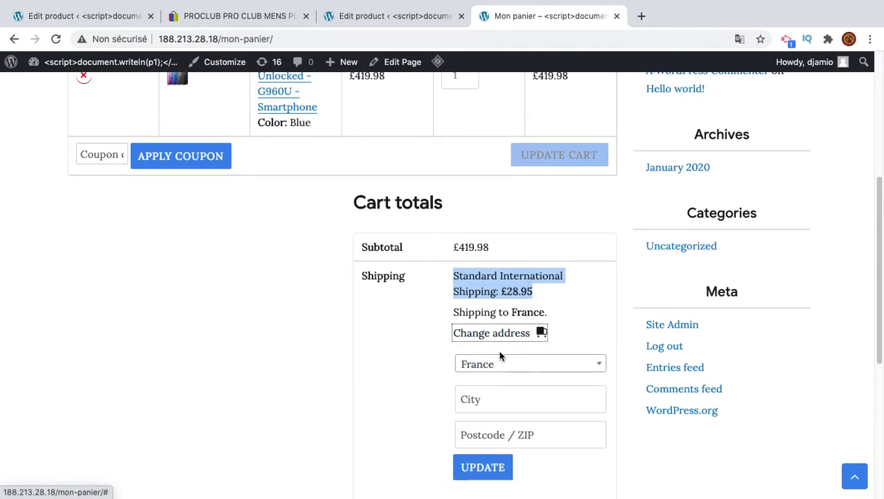
click(500, 363)
text(cana)
click(491, 350)
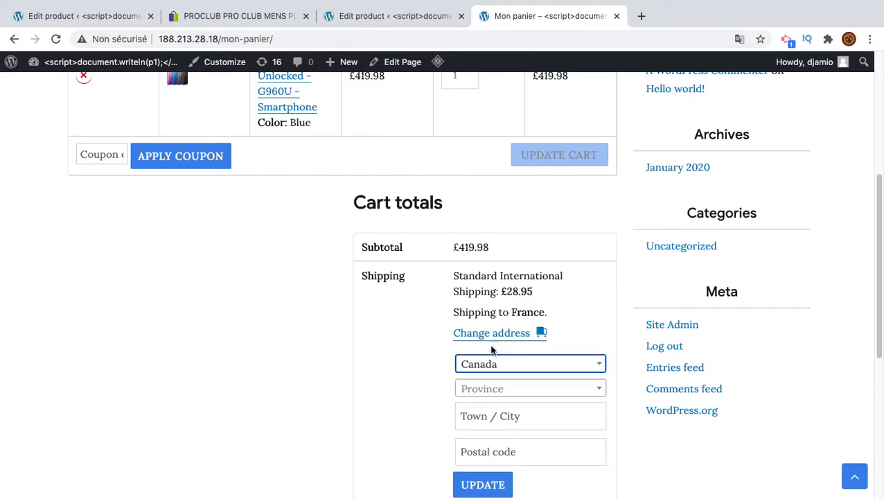
scroll(504, 401, down, 3)
click(494, 388)
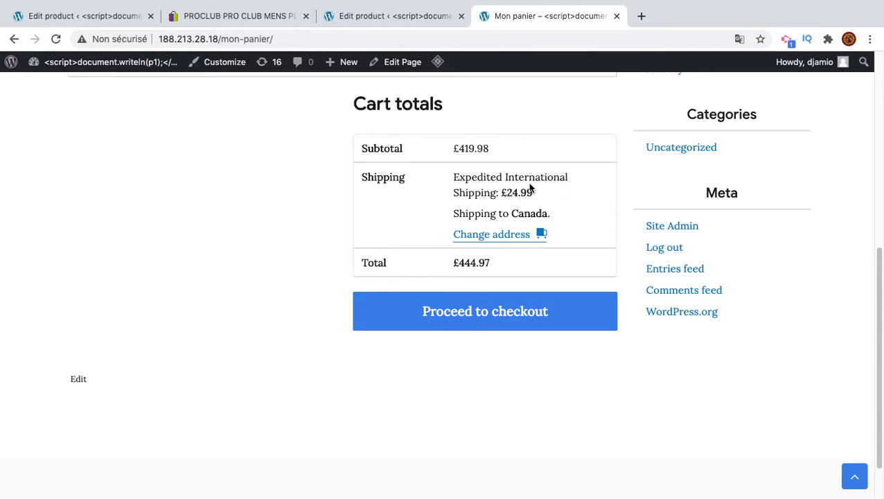
Step: Return to the T-shirt's edit page and open the Wooshark for eBay and woocommerce configuration from there
scroll(553, 163, up, 6)
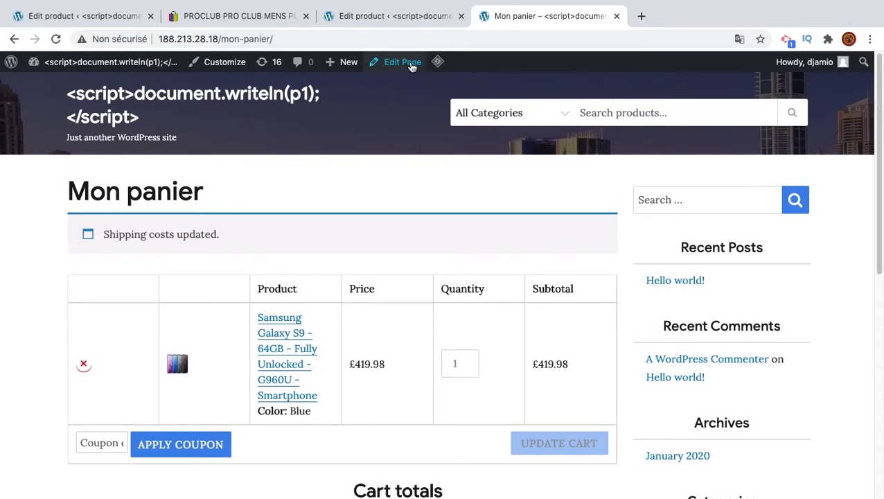
click(379, 25)
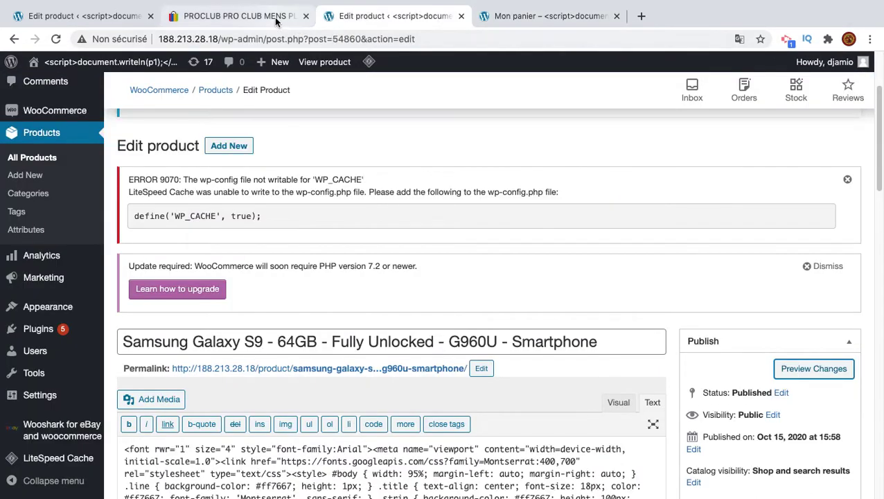
click(83, 15)
scroll(95, 403, down, 3)
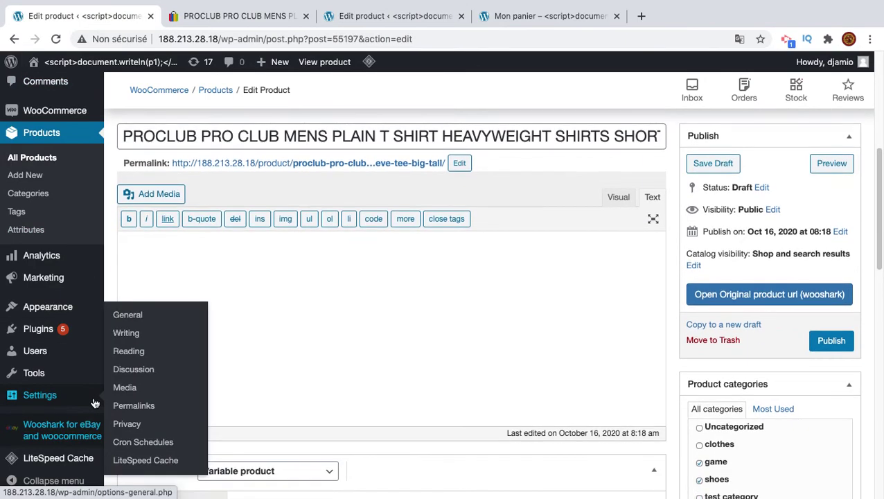
click(52, 430)
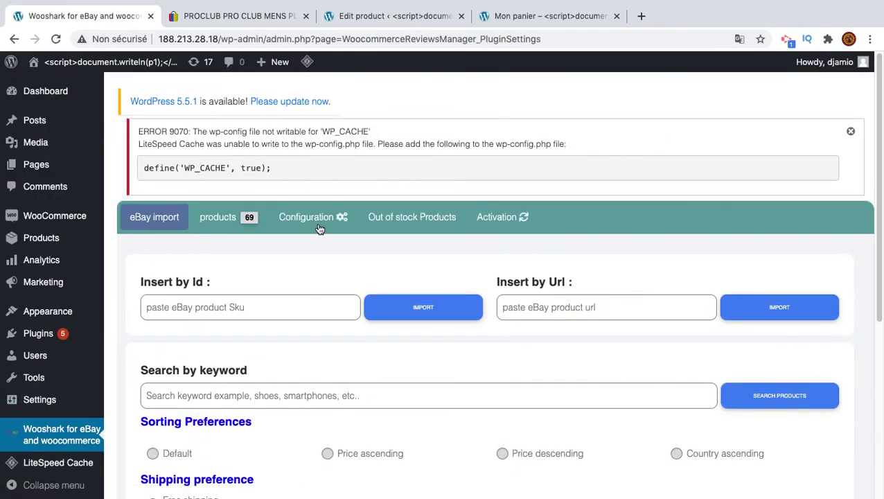
click(318, 223)
Step: Toggle the eBay shipping methods option in the plugin configuration and save
scroll(485, 312, down, 3)
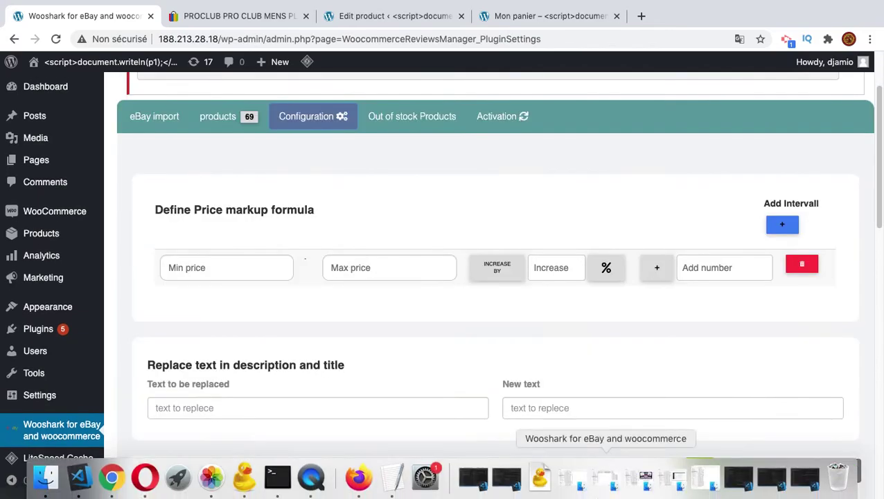
scroll(611, 417, down, 10)
click(537, 317)
click(532, 447)
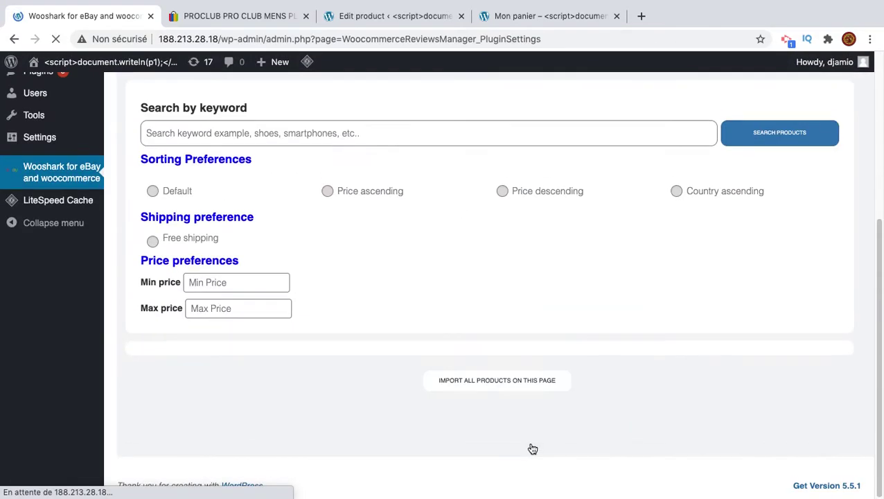
Step: Reload the storefront cart to recheck its shipping cost and remove the blue Samsung Galaxy S9 from it
click(517, 16)
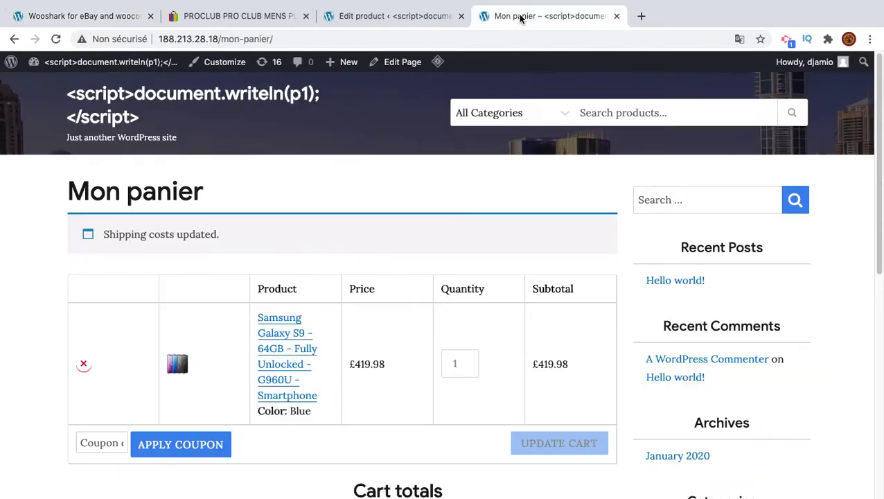
click(56, 38)
scroll(260, 368, down, 4)
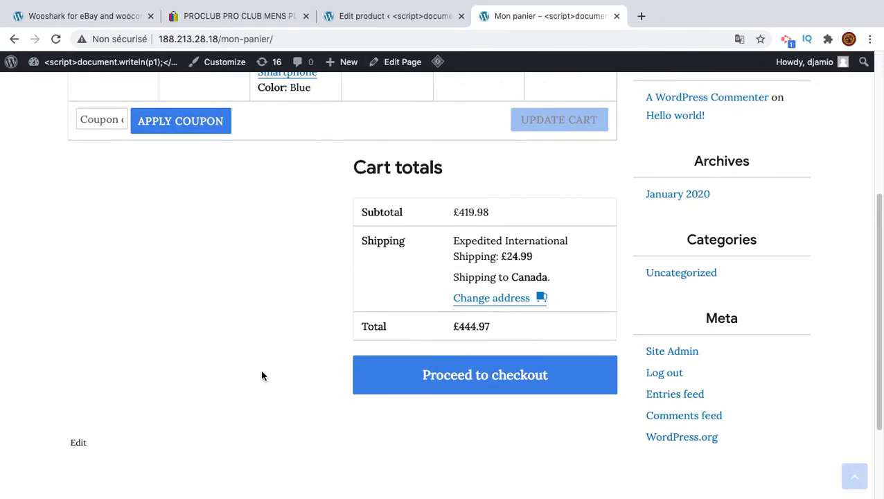
scroll(215, 180, up, 1)
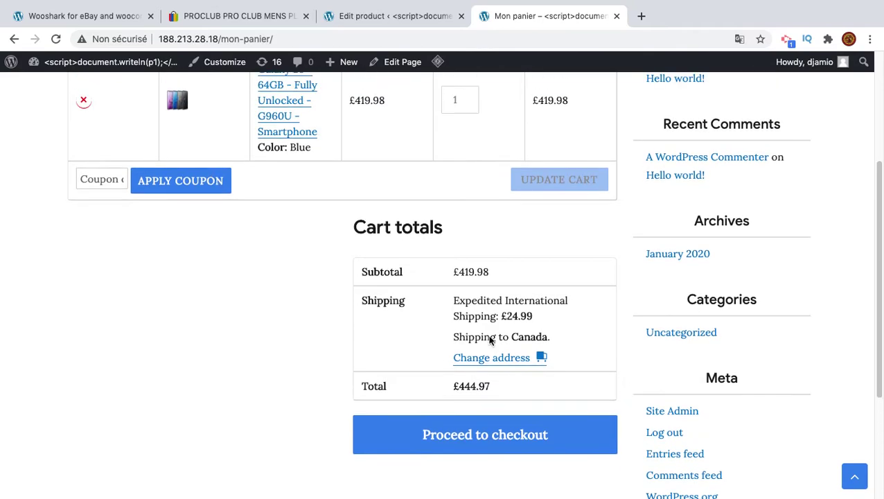
scroll(213, 112, up, 1)
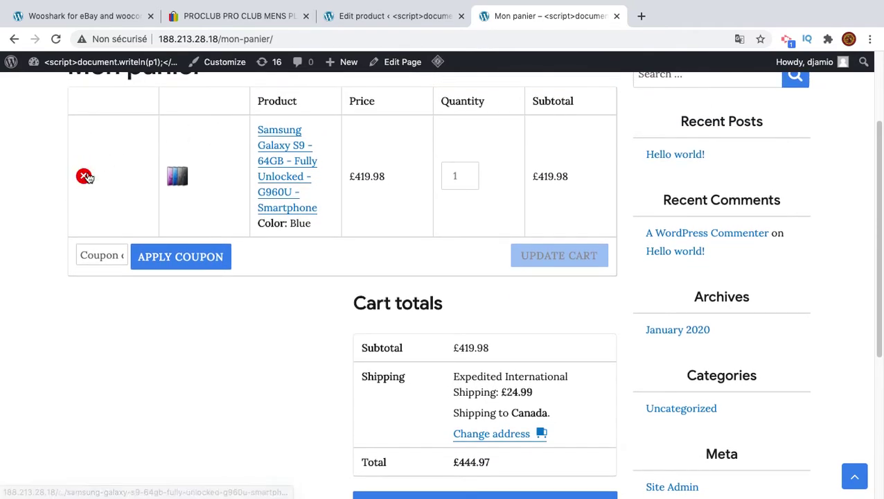
click(83, 174)
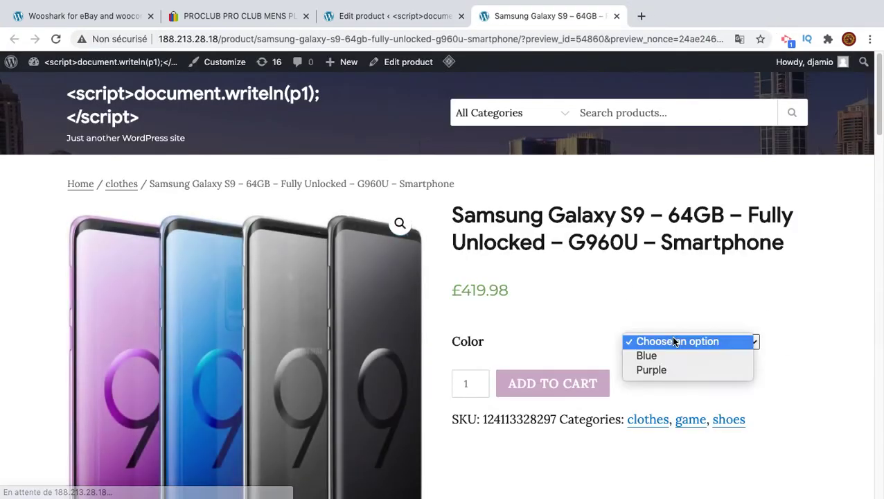
Step: Add the Purple variant of the Samsung Galaxy S9 to the cart and check the shipping options in the cart totals
click(670, 367)
click(578, 418)
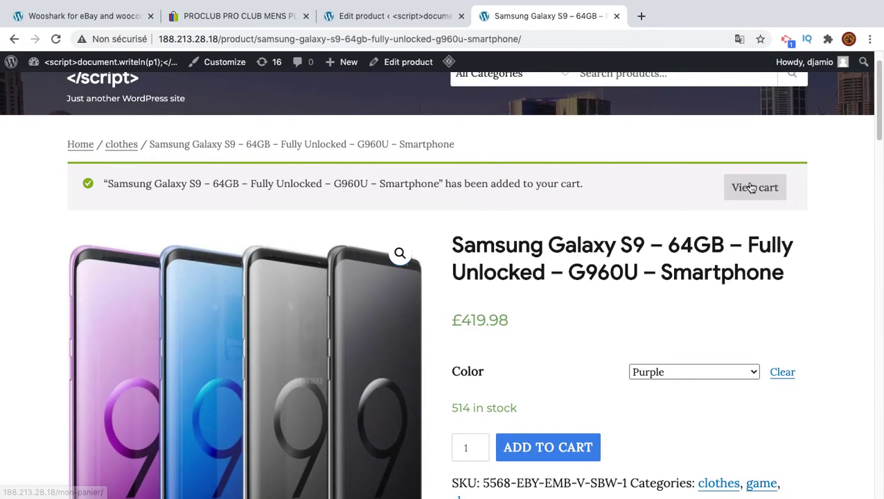
click(748, 188)
scroll(543, 354, down, 6)
scroll(543, 354, up, 1)
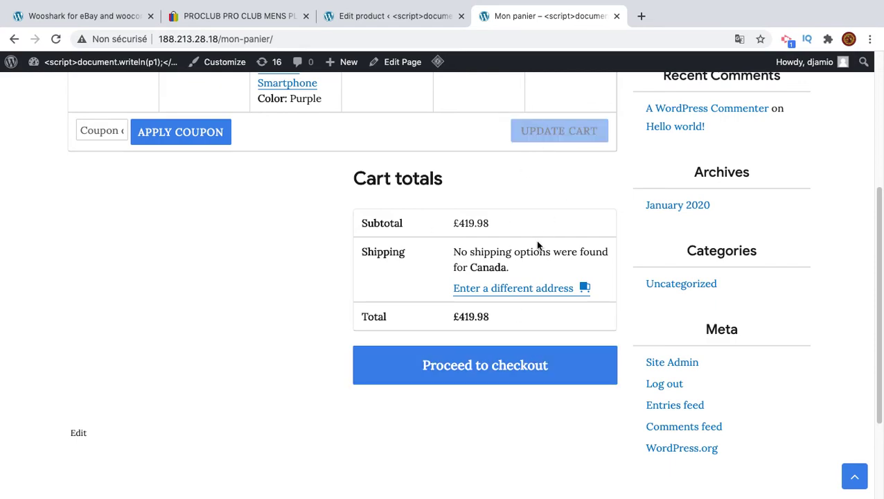
click(528, 289)
scroll(512, 255, up, 5)
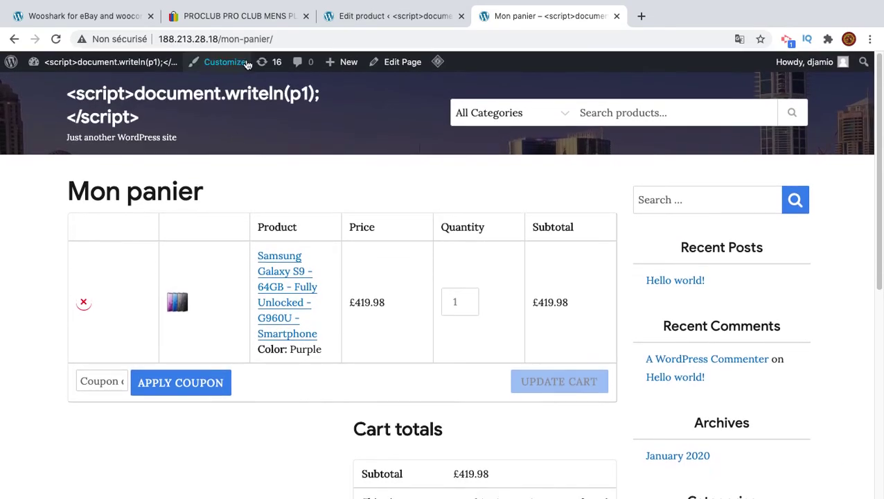
Step: Open the shipping zones in the WooCommerce shipping settings from the product's edit page
click(375, 16)
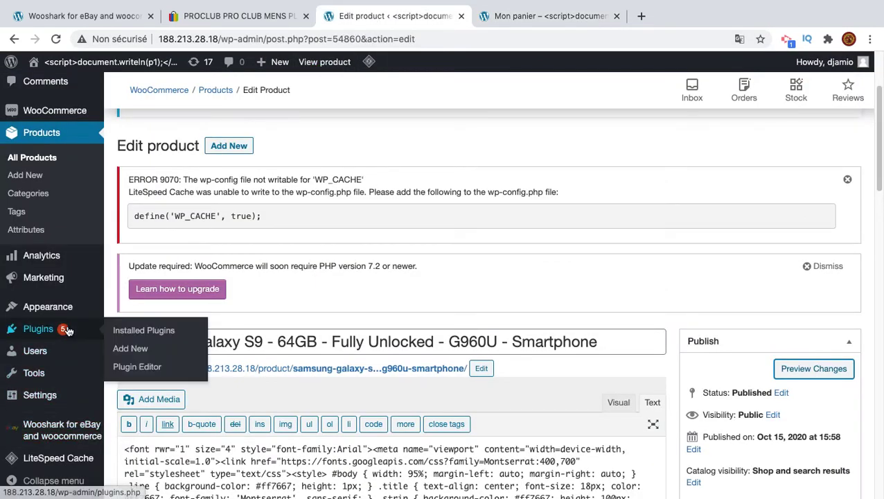
scroll(41, 416, up, 2)
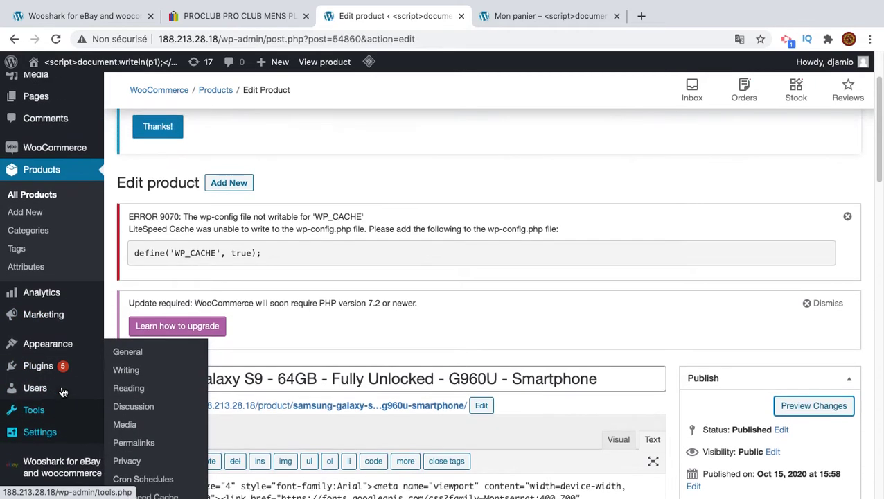
mouse_move(76, 154)
click(134, 264)
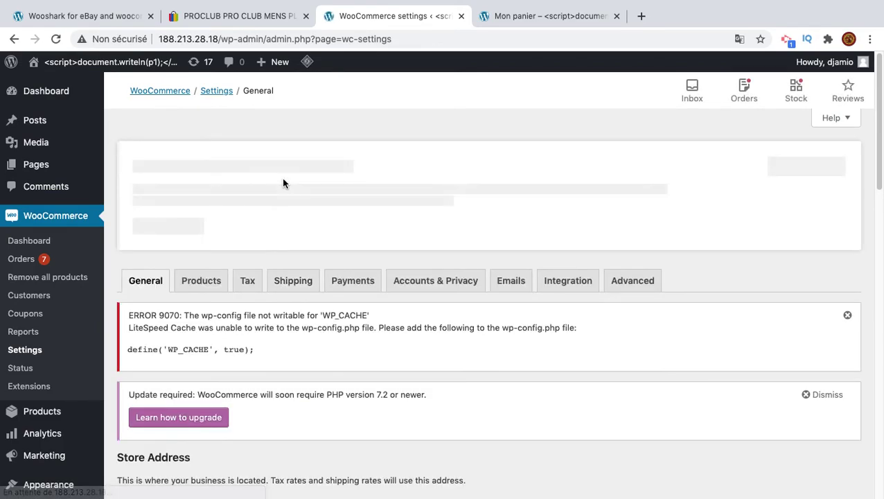
click(291, 284)
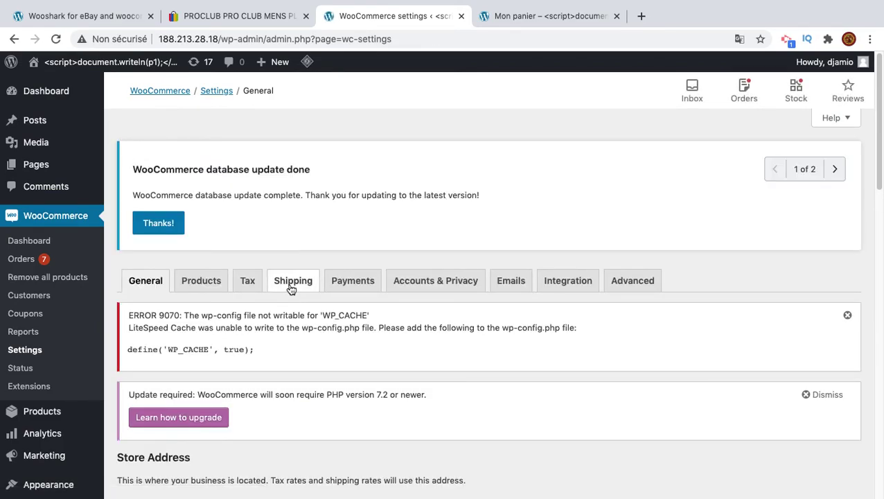
scroll(291, 288, down, 3)
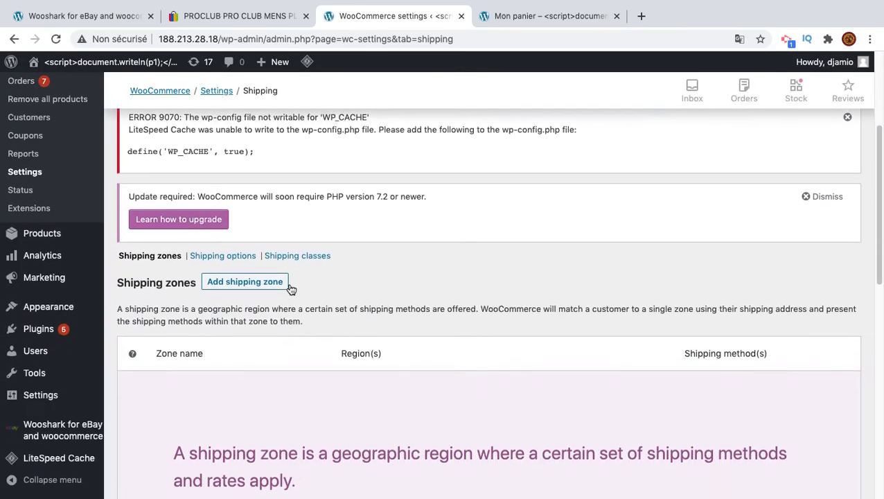
scroll(298, 335, down, 1)
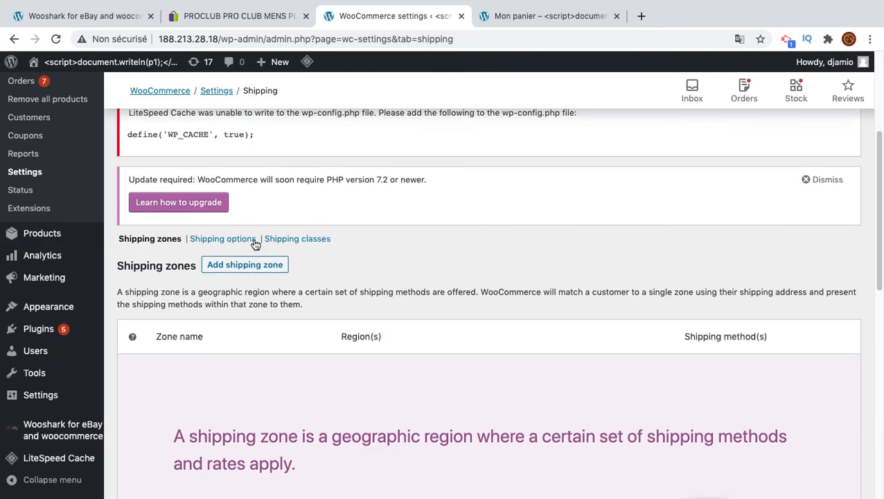
Step: Return to the Wooshark plugin page and look through its configuration settings
click(112, 31)
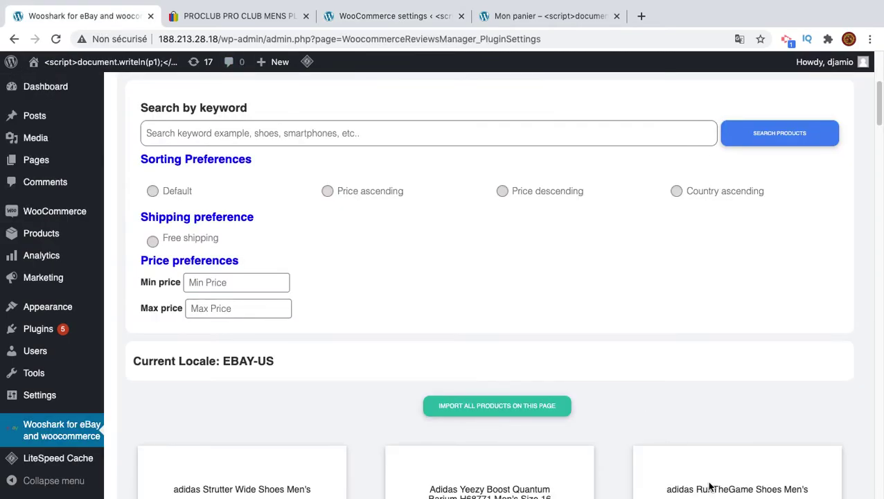
scroll(706, 480, down, 4)
scroll(600, 427, up, 7)
click(325, 189)
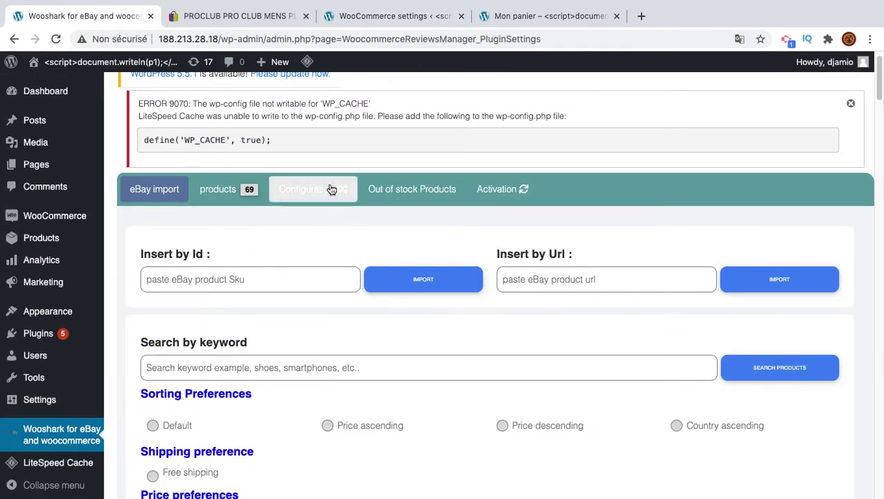
scroll(473, 306, down, 10)
scroll(575, 377, down, 3)
scroll(559, 403, up, 15)
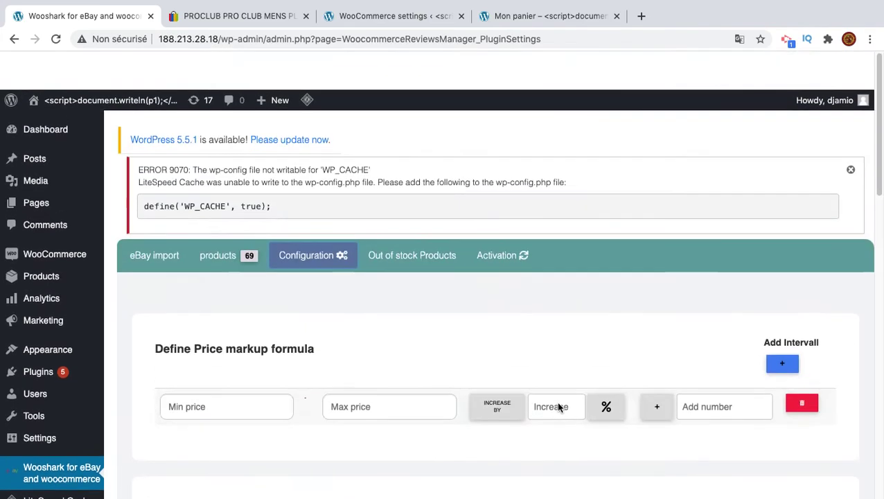
mouse_move(392, 481)
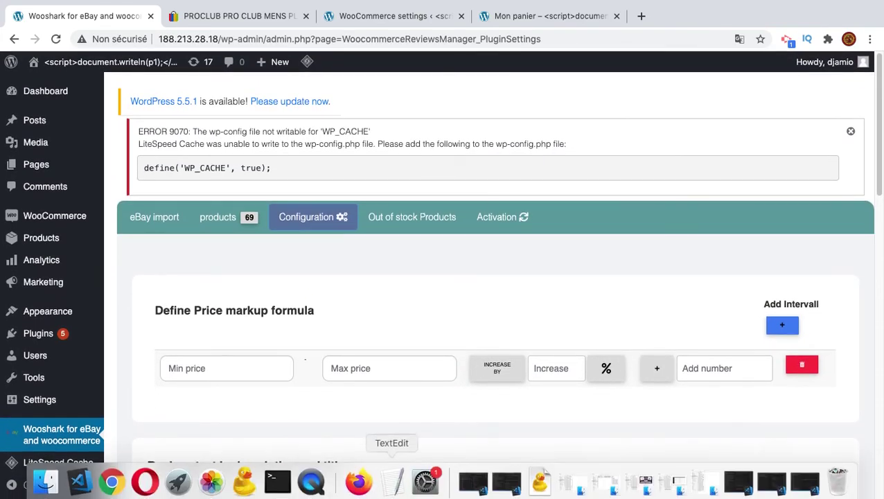
right_click(313, 480)
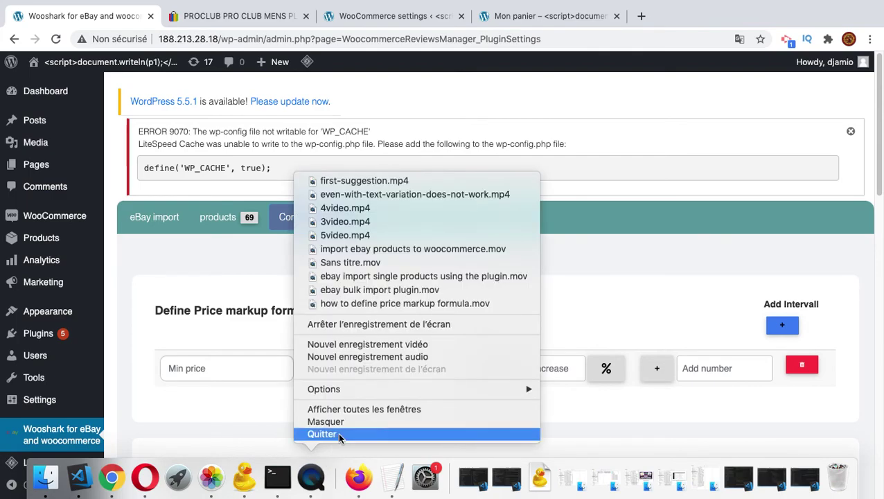